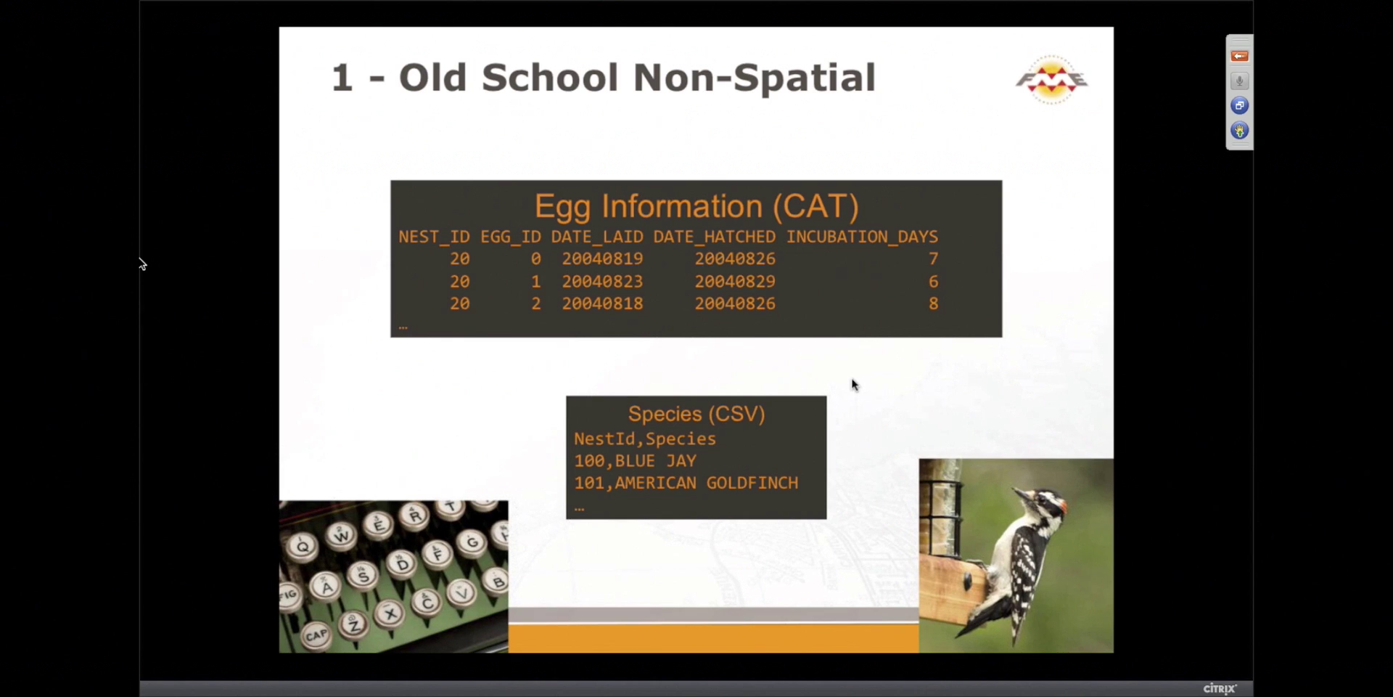
# Advance to the DEMO slide on the per-species egg DBF, then end the slideshow.
pyautogui.press('Right')
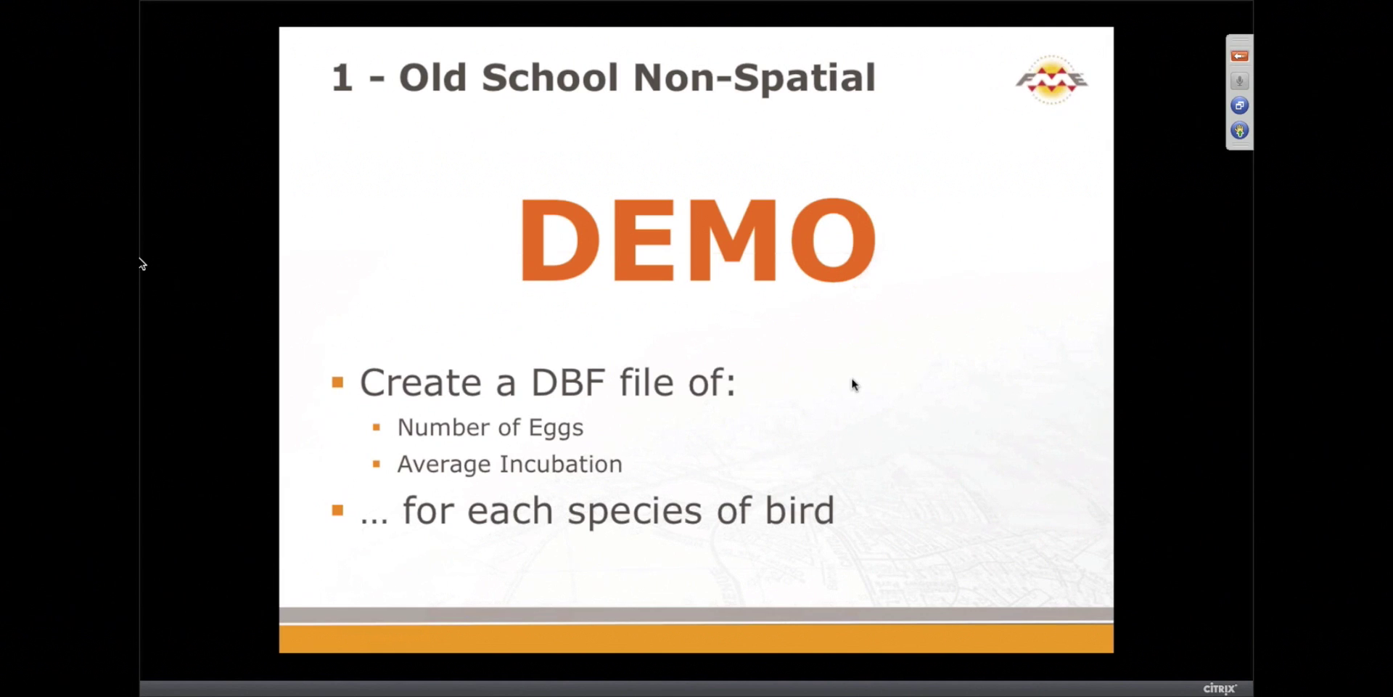
pyautogui.click(853, 385)
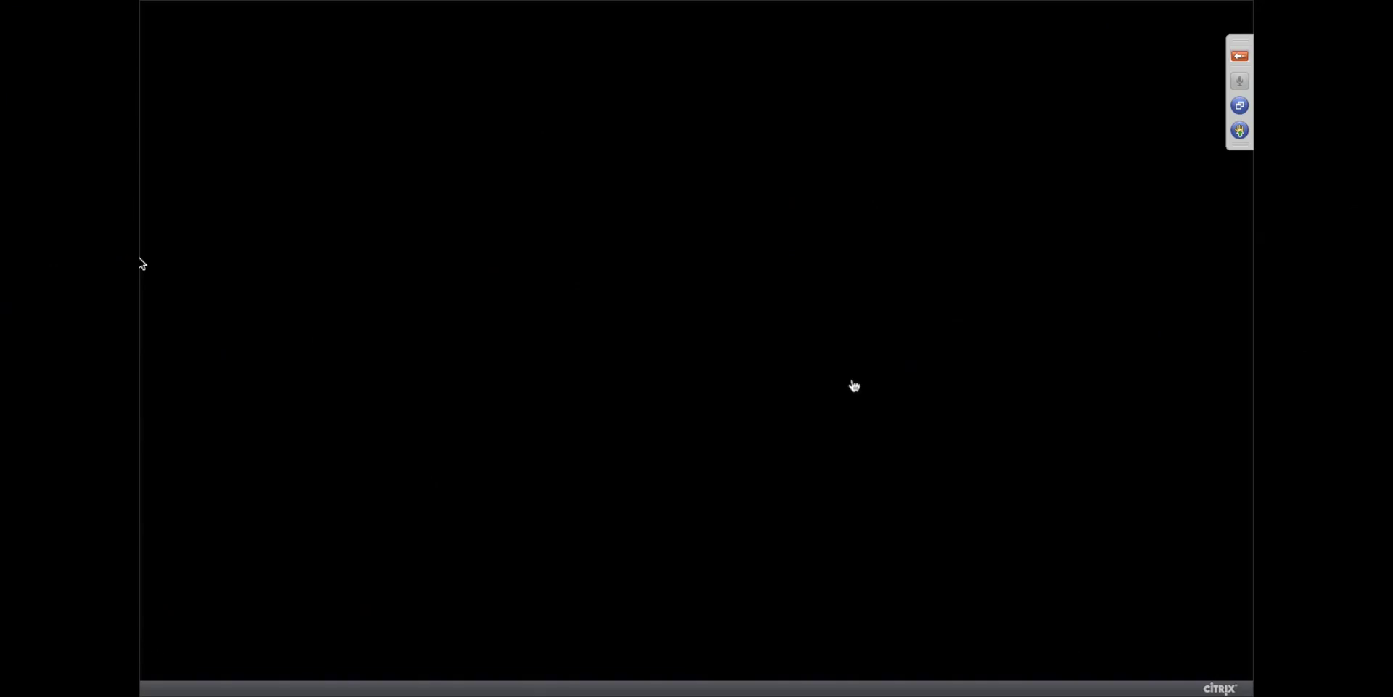
# Drag Eggs.txt from the 1_OldSchool folder into FME Workbench to add it as a reader.
pyautogui.click(833, 348)
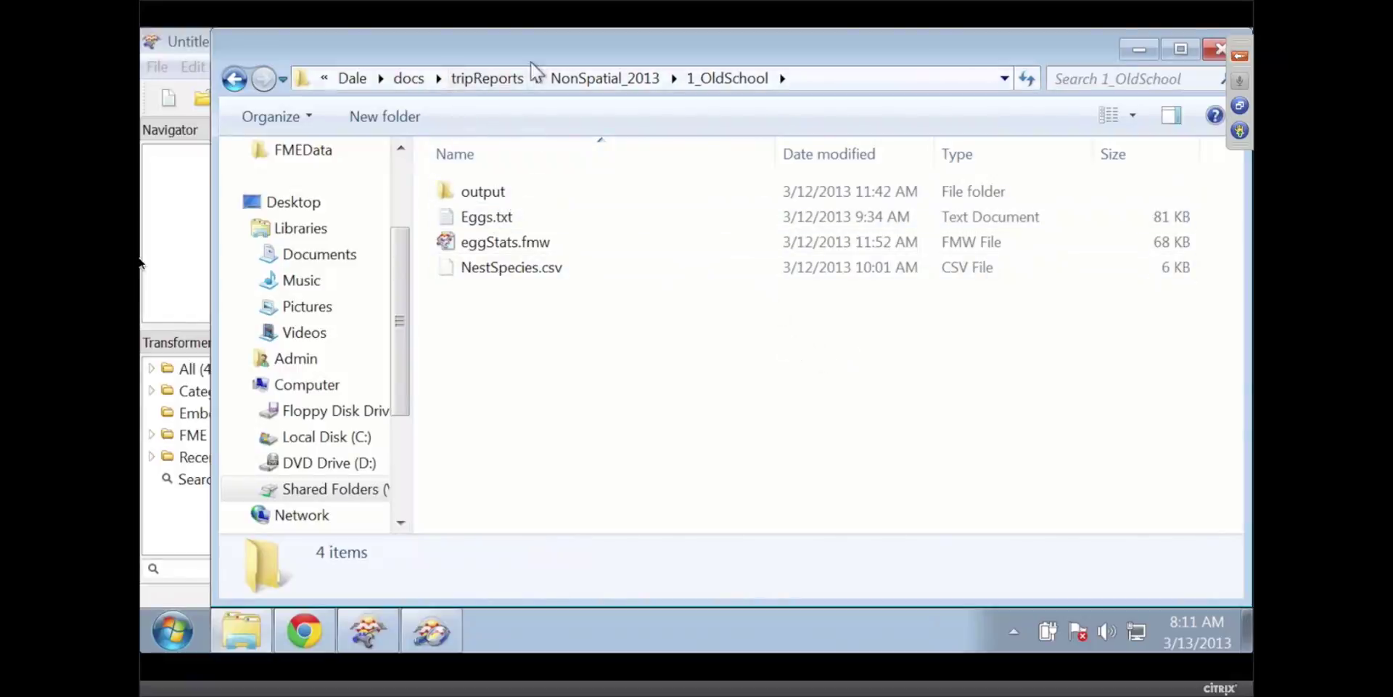
pyautogui.moveTo(564, 37); pyautogui.dragTo(564, 264)
pyautogui.moveTo(476, 452); pyautogui.dragTo(613, 201)
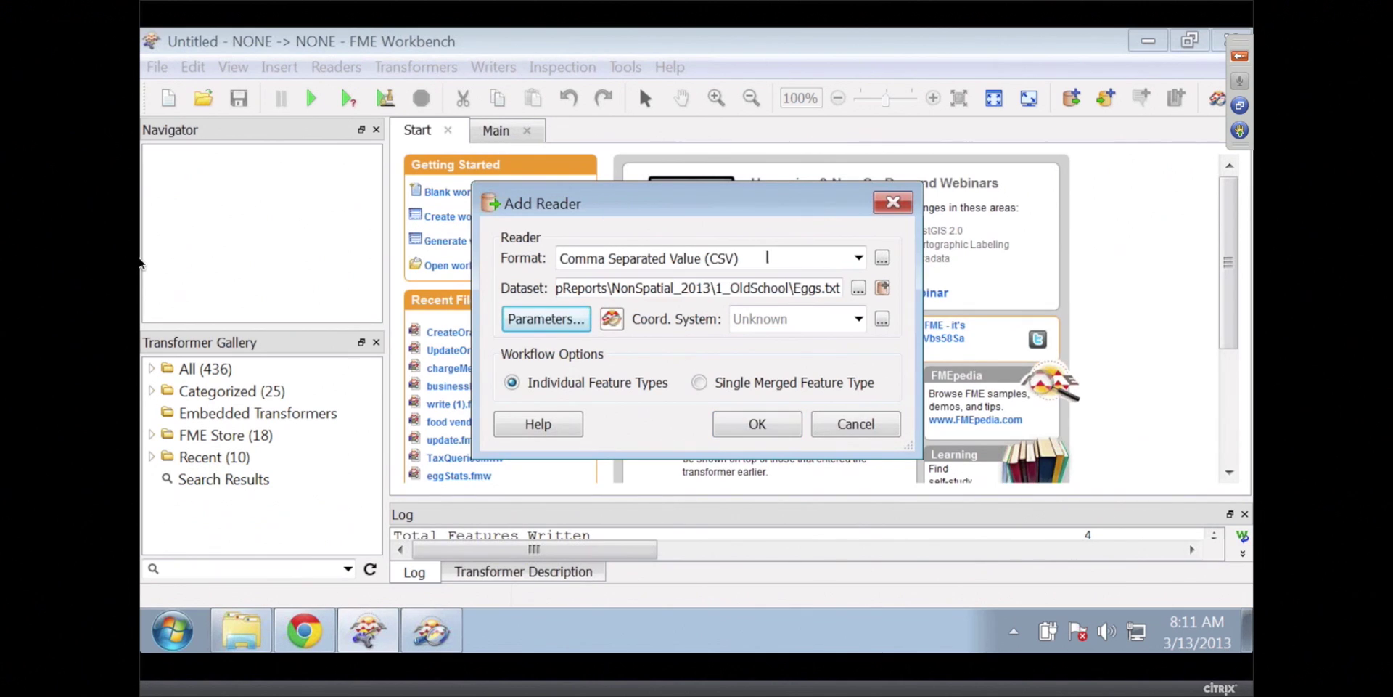
# Set the Eggs.txt reader format to Column Aligned Text (CAT).
pyautogui.click(770, 257)
pyautogui.write('cat')
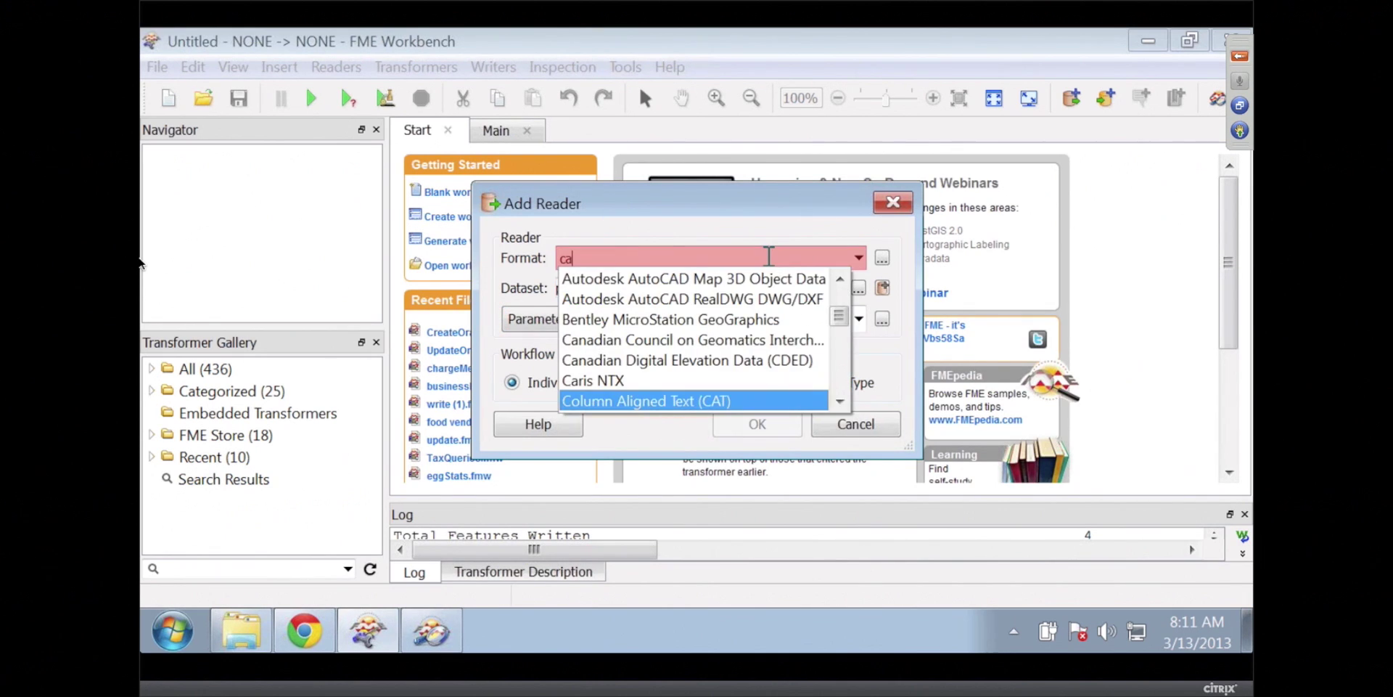
pyautogui.press('Return')
# Take field names from the header and split columns NEST_ID, EGG_ID, DATE_LAID, DATE_HATCHED, INCUBATION_DAYS.
pyautogui.click(540, 325)
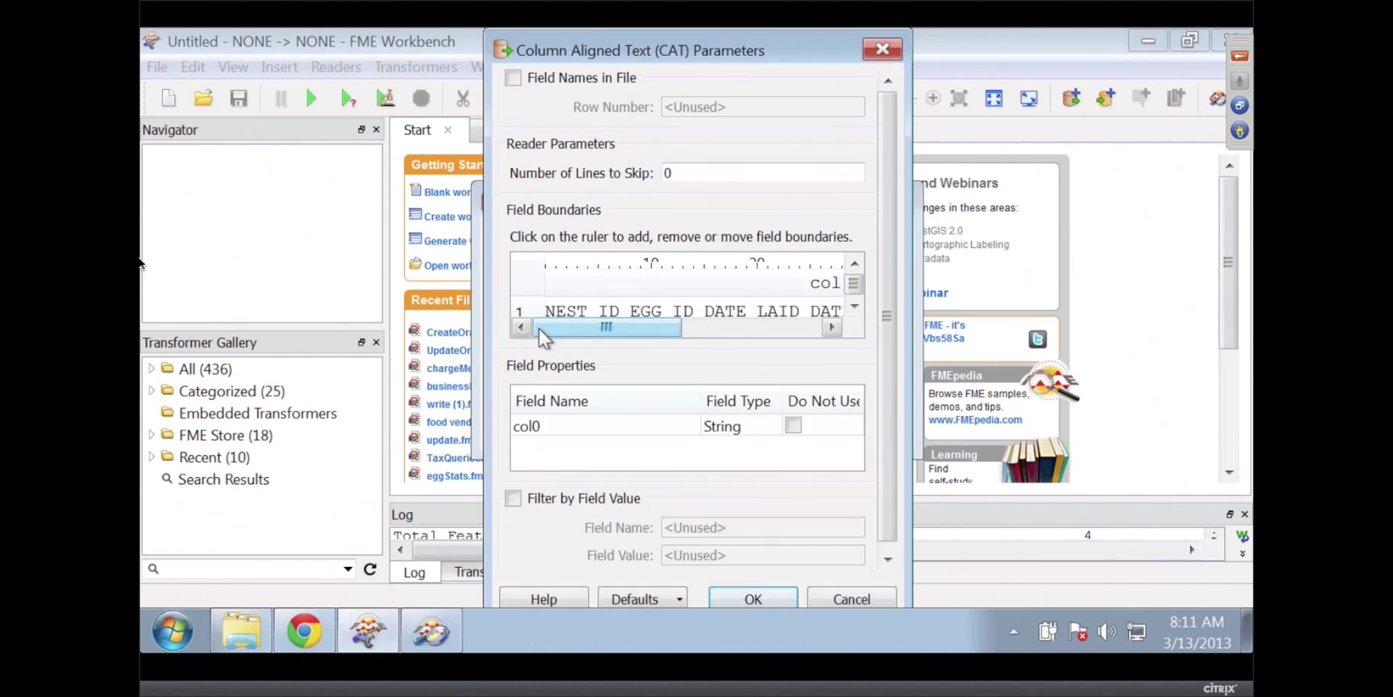
pyautogui.click(514, 78)
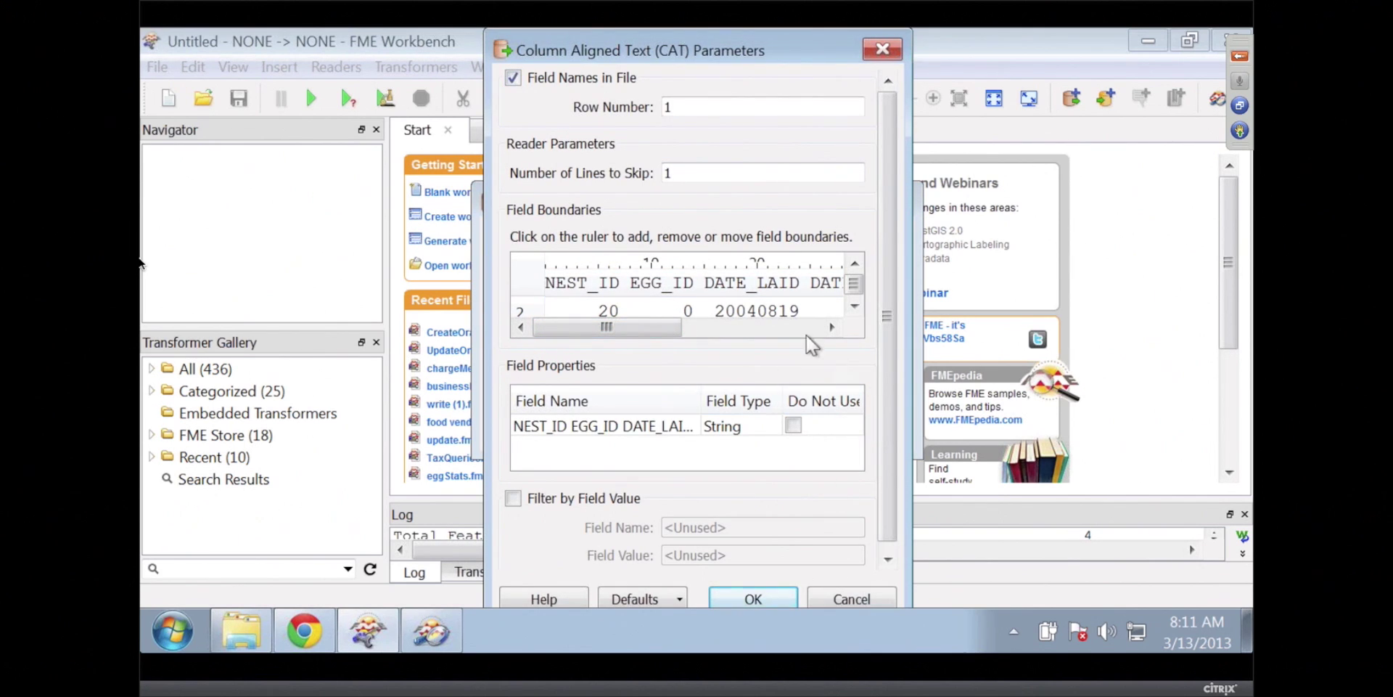
pyautogui.click(629, 262)
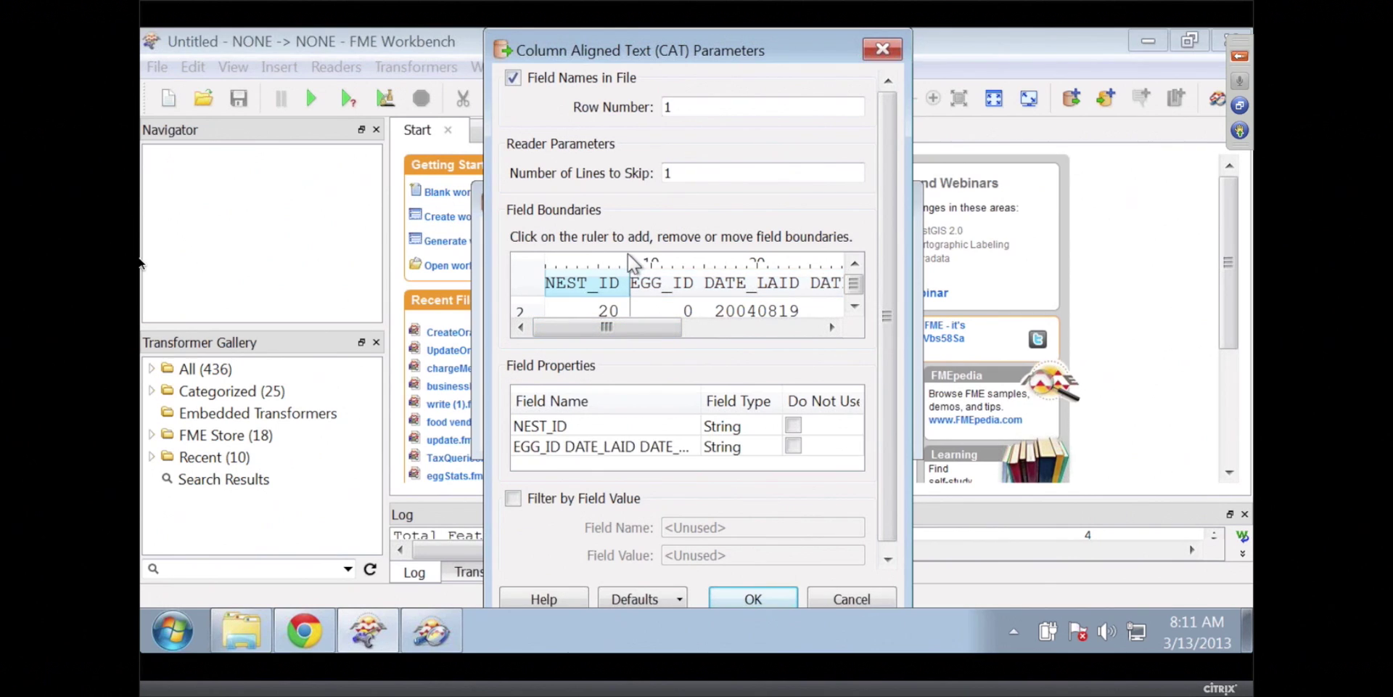
pyautogui.click(703, 263)
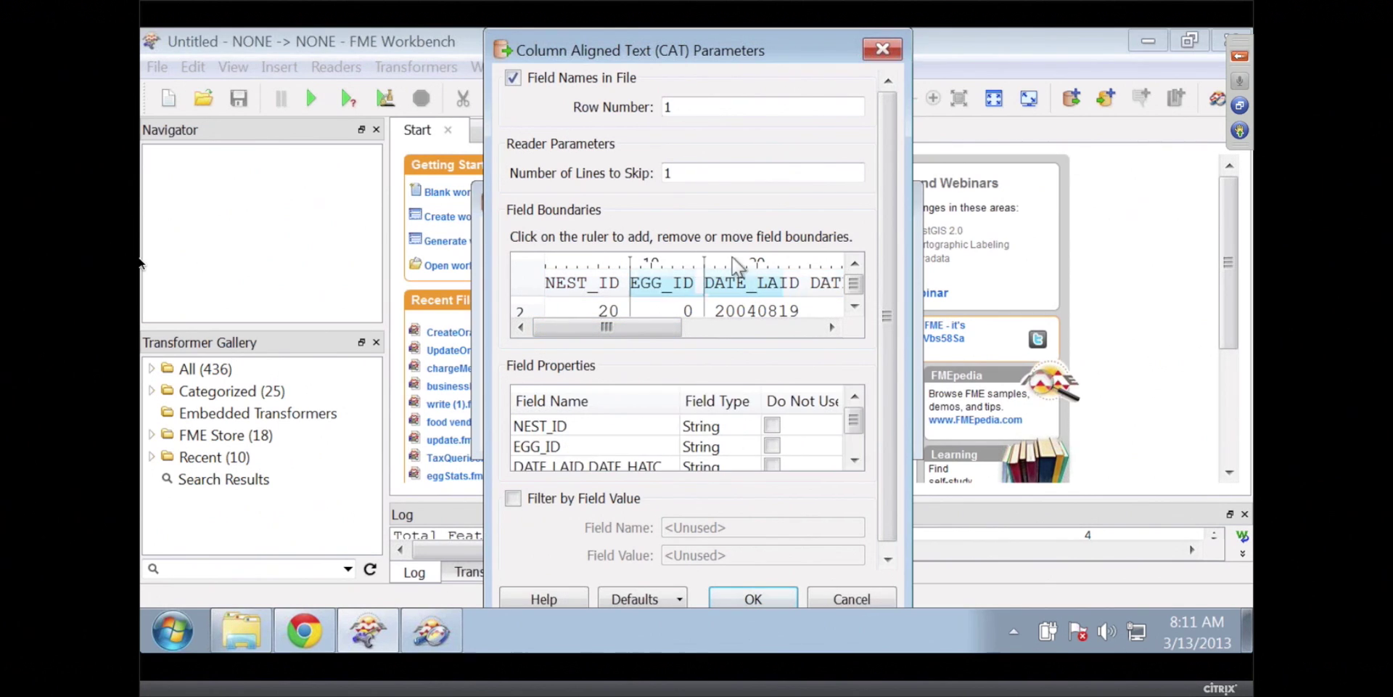
pyautogui.click(810, 262)
pyautogui.moveTo(662, 328); pyautogui.dragTo(773, 328)
pyautogui.click(727, 263)
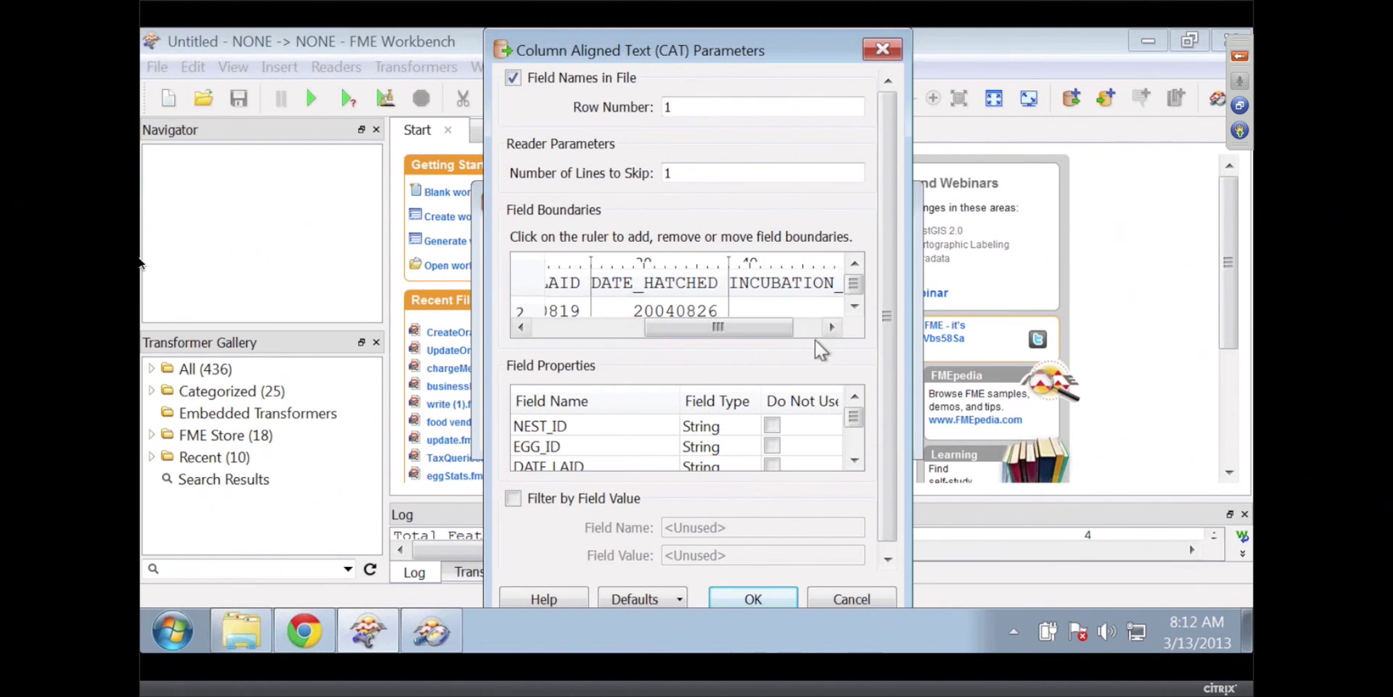
pyautogui.moveTo(853, 421); pyautogui.dragTo(852, 439)
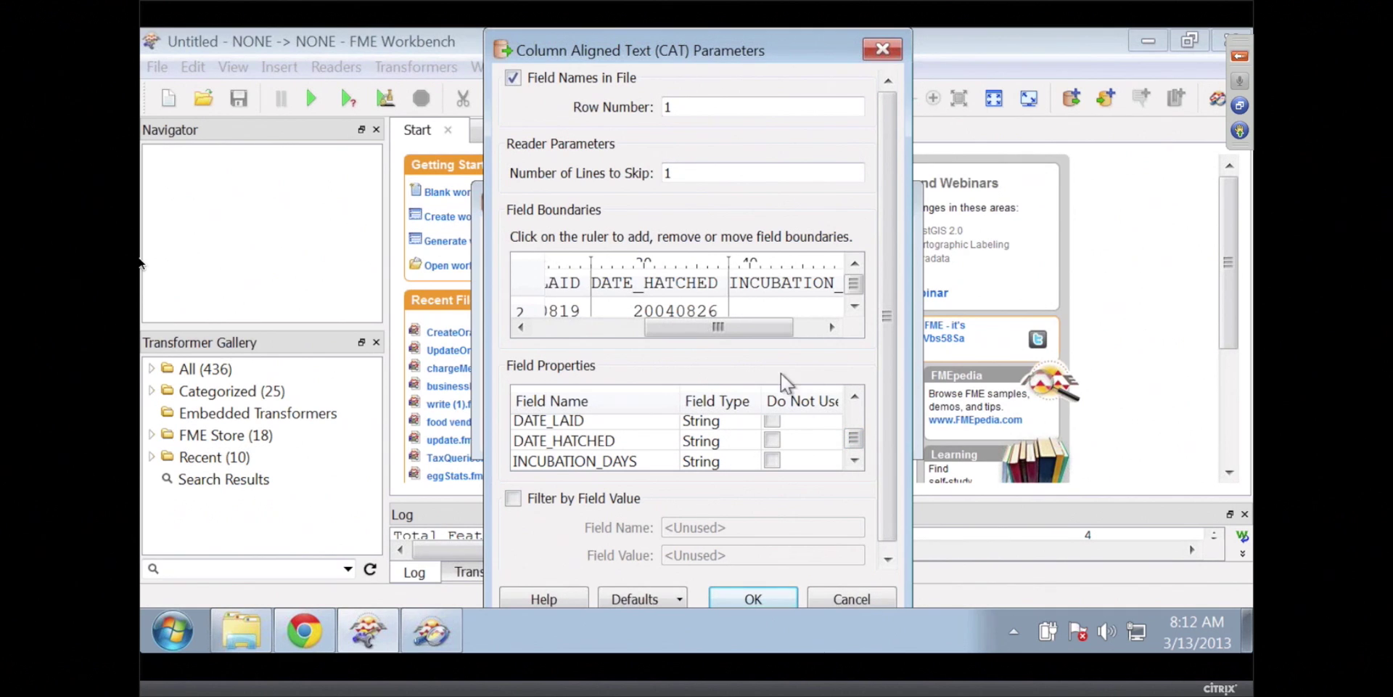
pyautogui.click(753, 600)
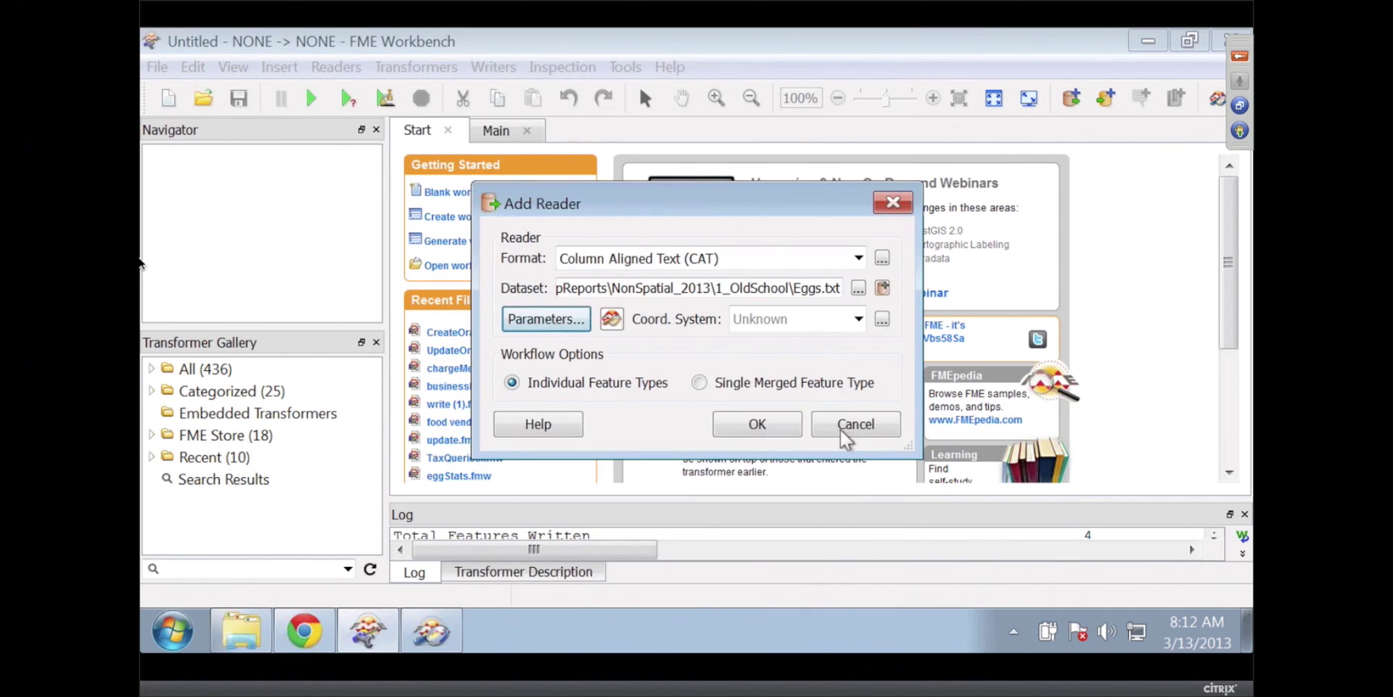
# Add the Eggs CAT reader, then add NestSpecies.csv as a CSV reader with header field names.
pyautogui.click(754, 425)
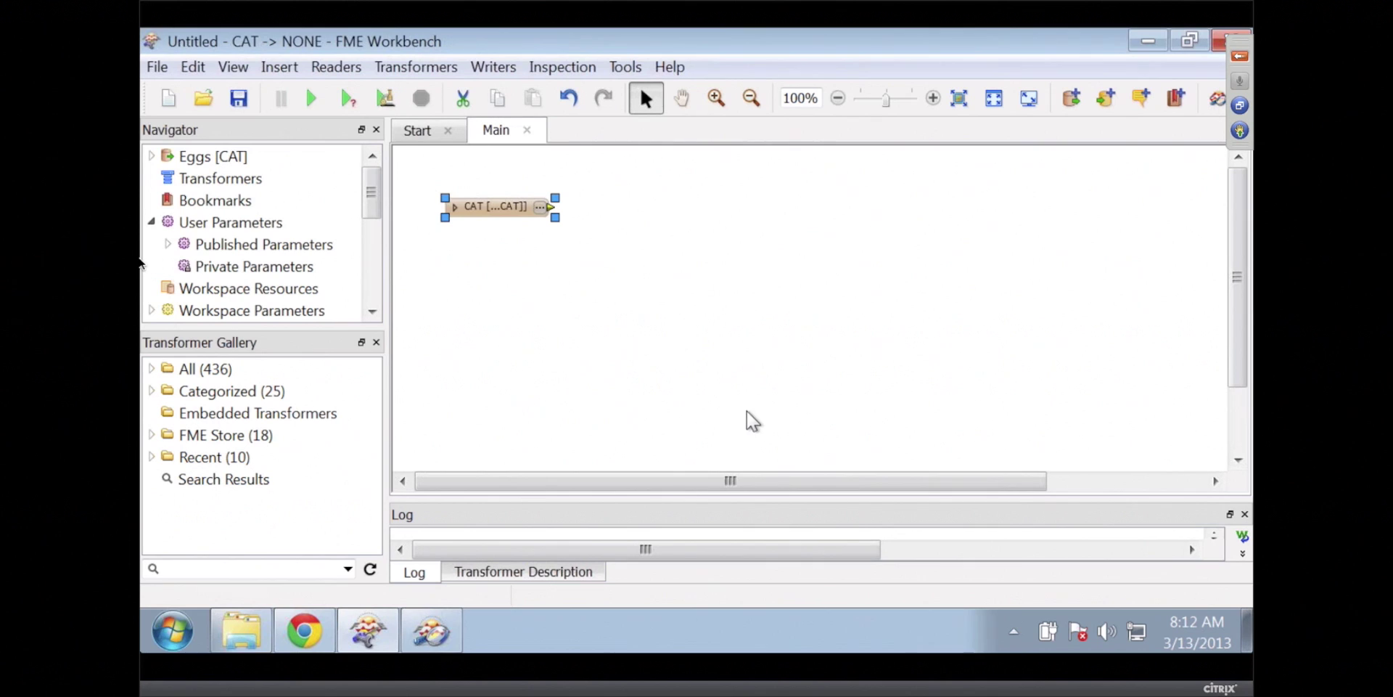
pyautogui.click(455, 208)
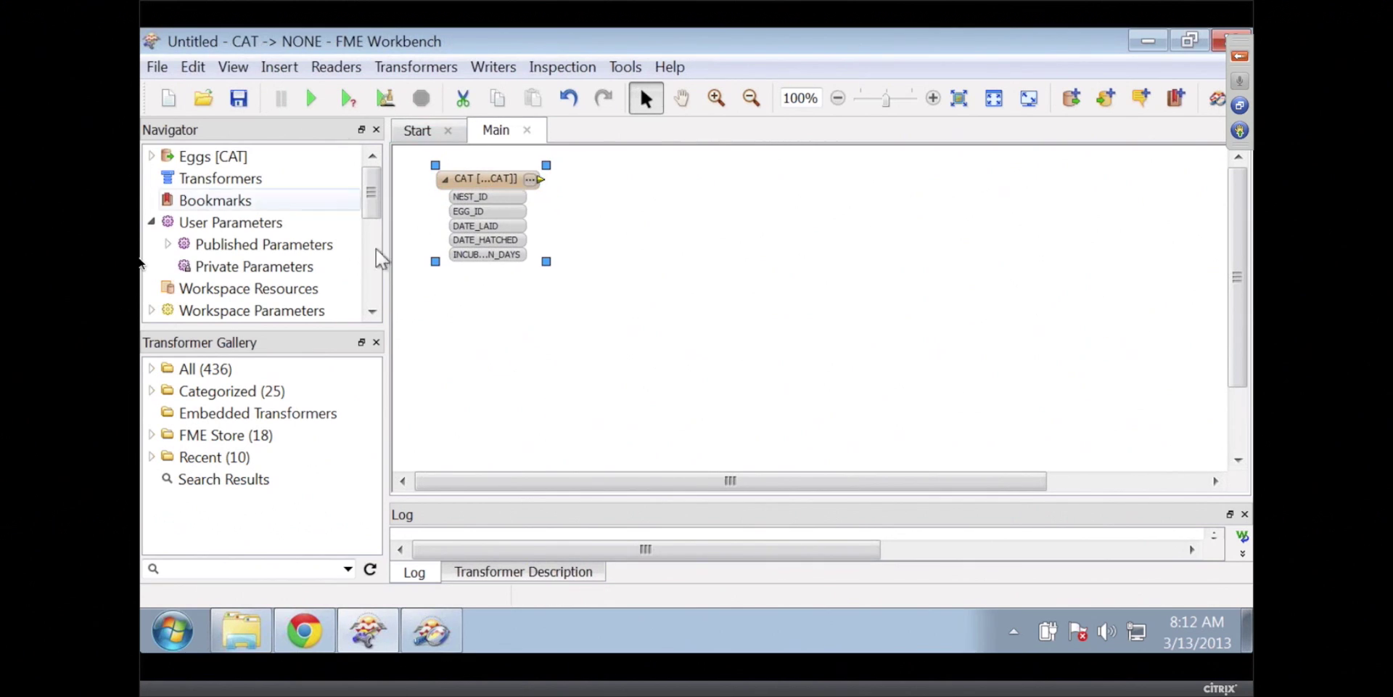
pyautogui.click(254, 640)
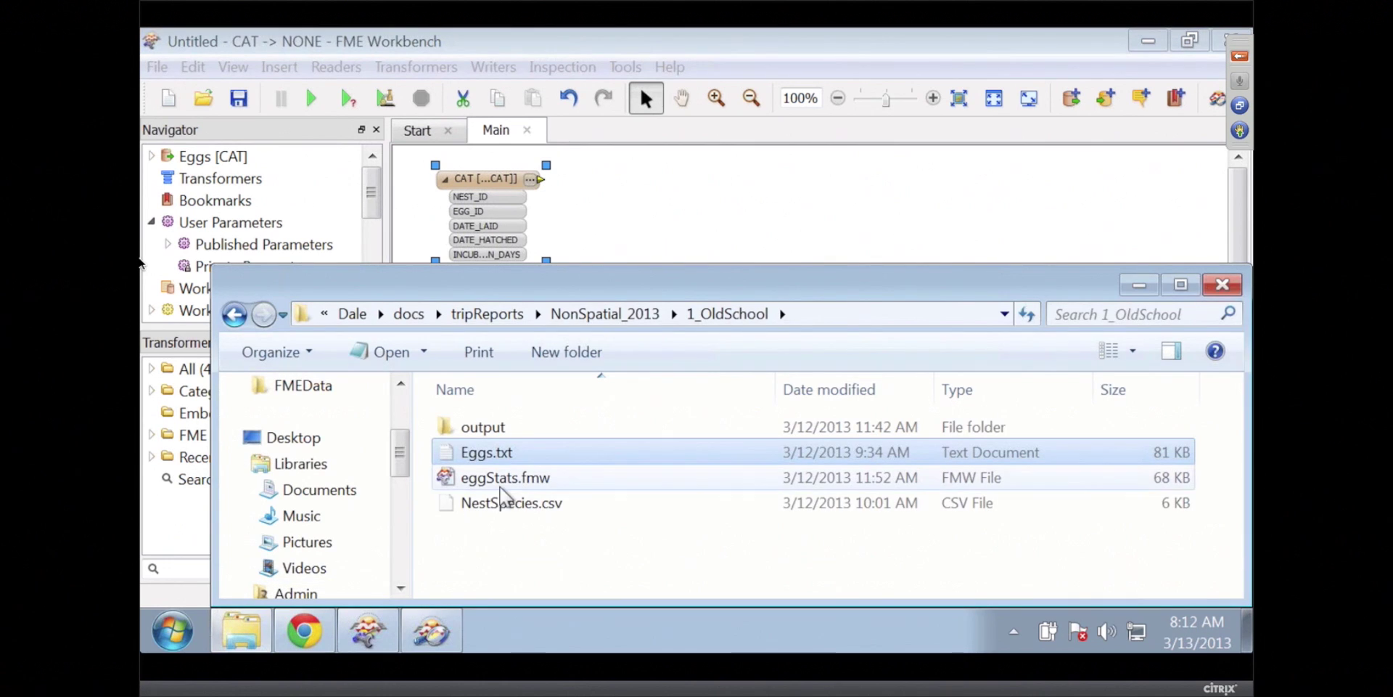
pyautogui.moveTo(501, 508); pyautogui.dragTo(663, 227)
pyautogui.click(530, 325)
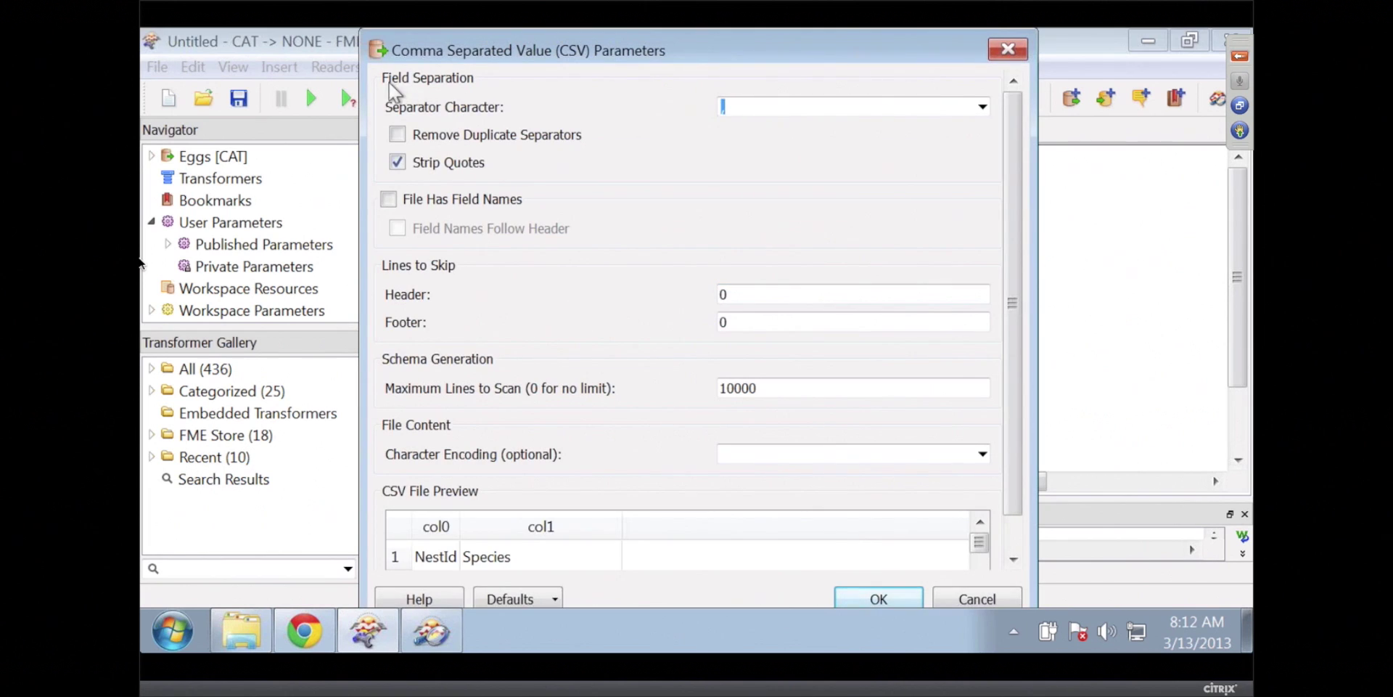
pyautogui.click(388, 199)
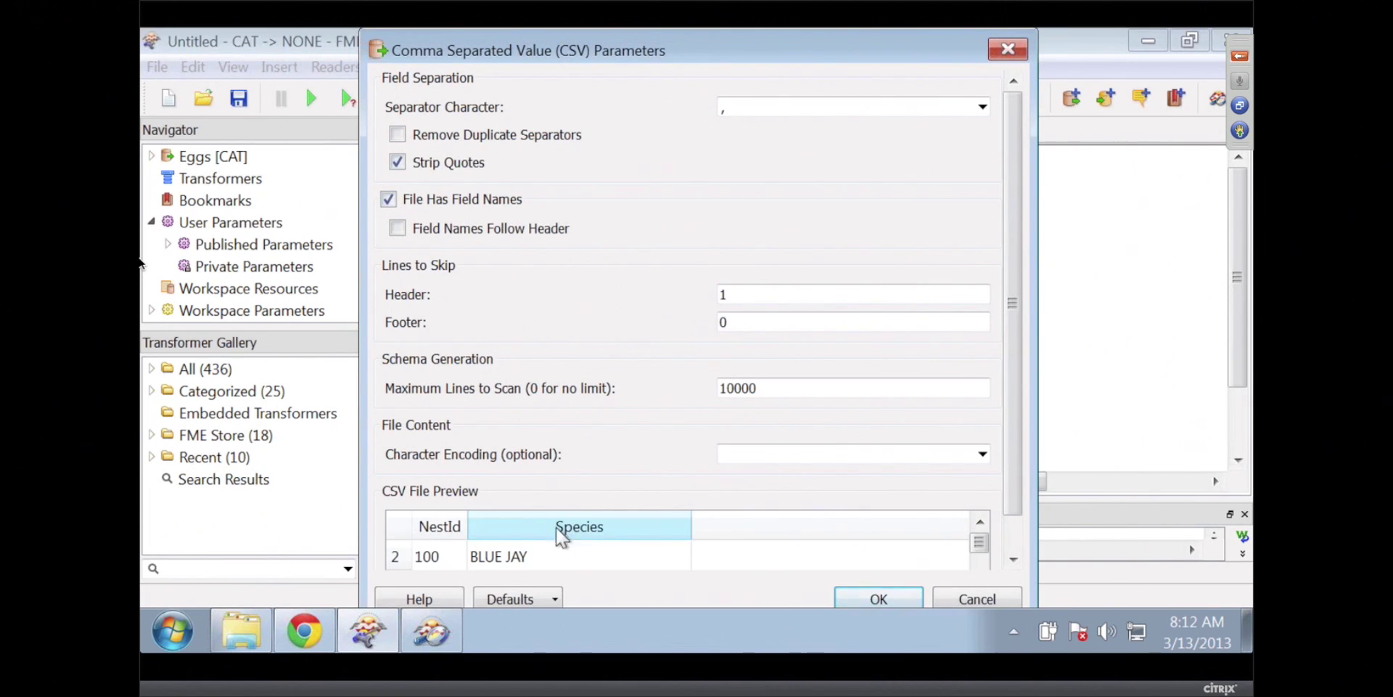
pyautogui.click(877, 600)
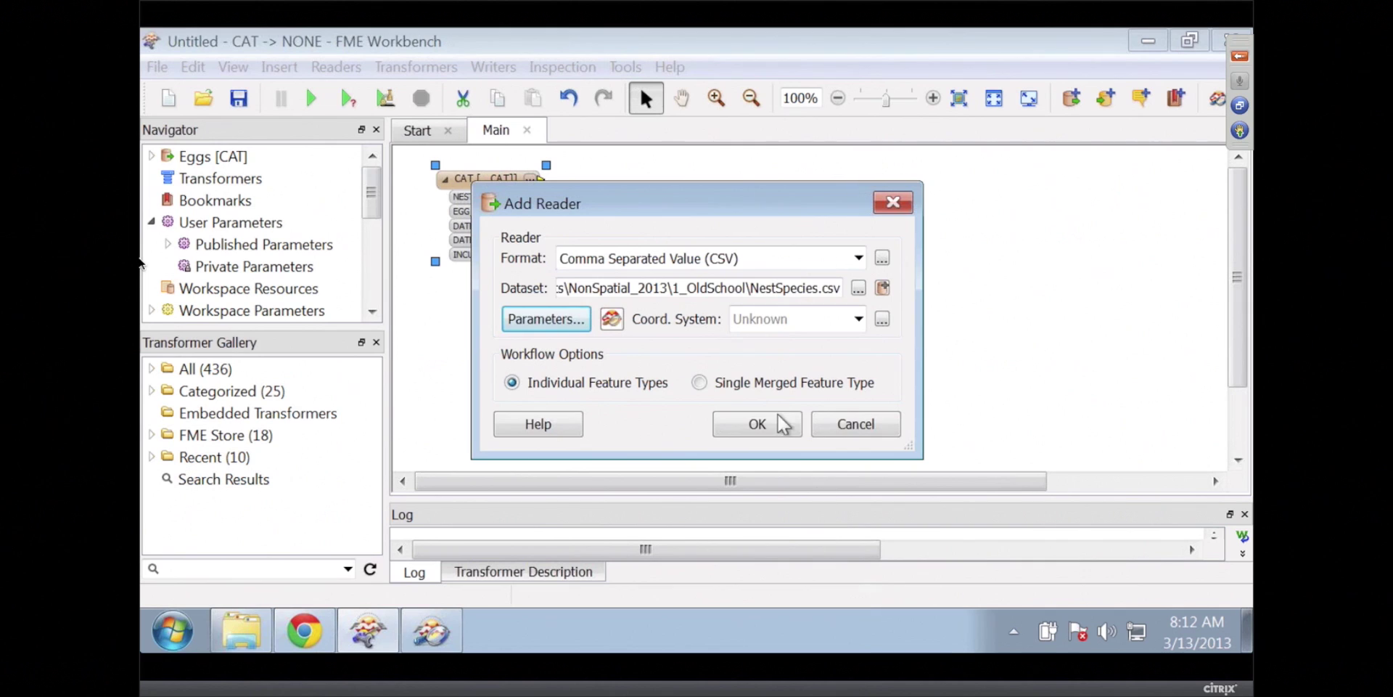
pyautogui.click(766, 421)
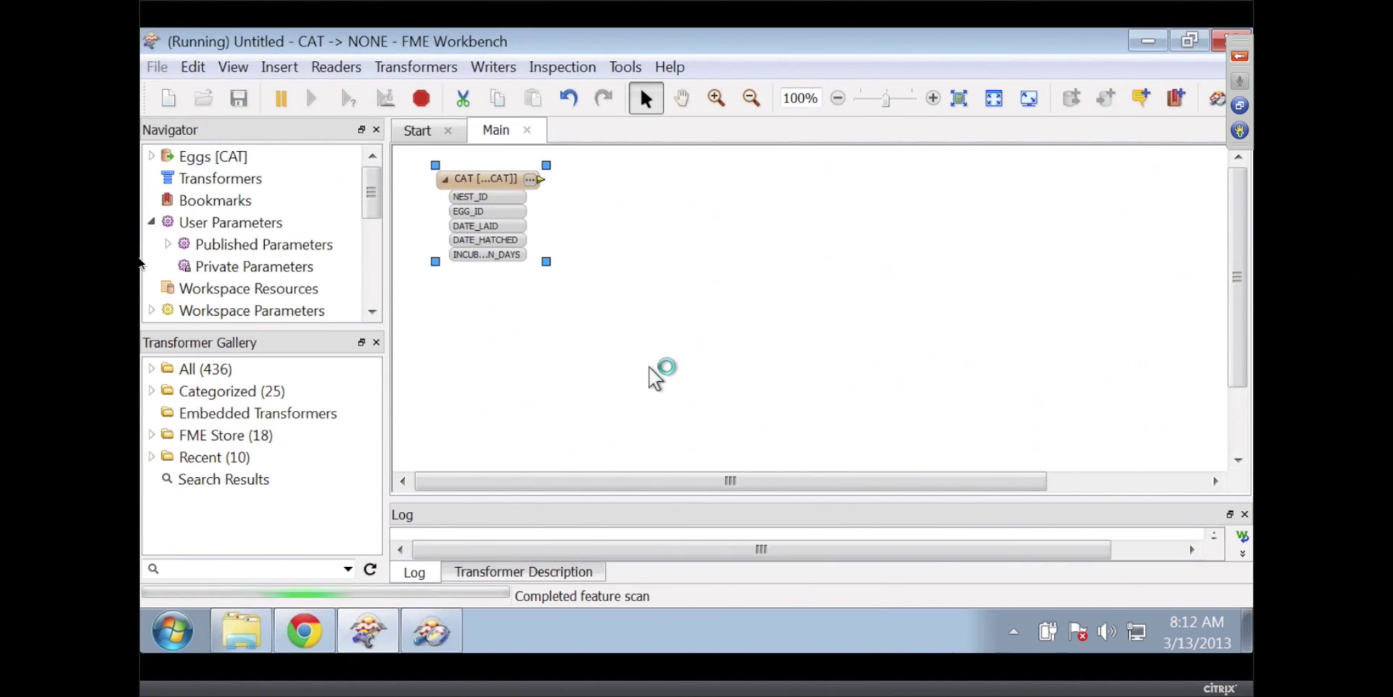
# Place the NestSpecies reader below Eggs and connect a new AttributeCreator to its output.
pyautogui.click(486, 315)
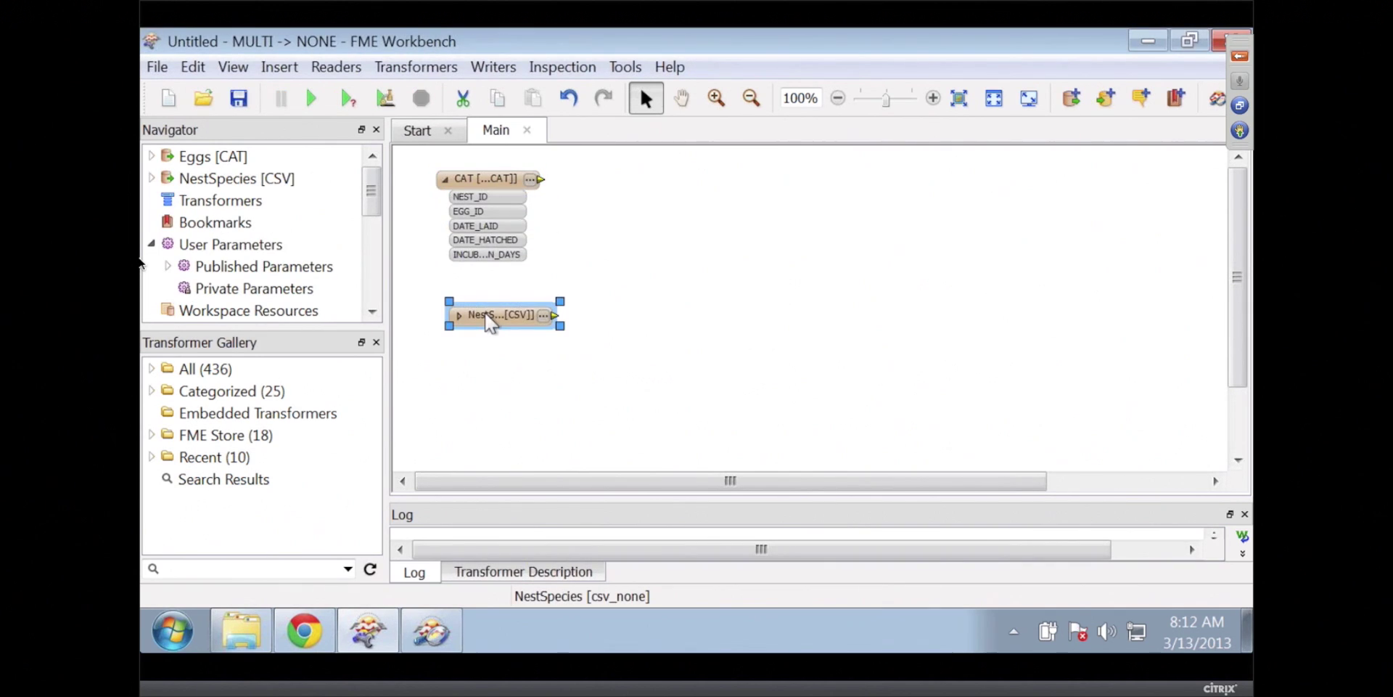
pyautogui.click(458, 314)
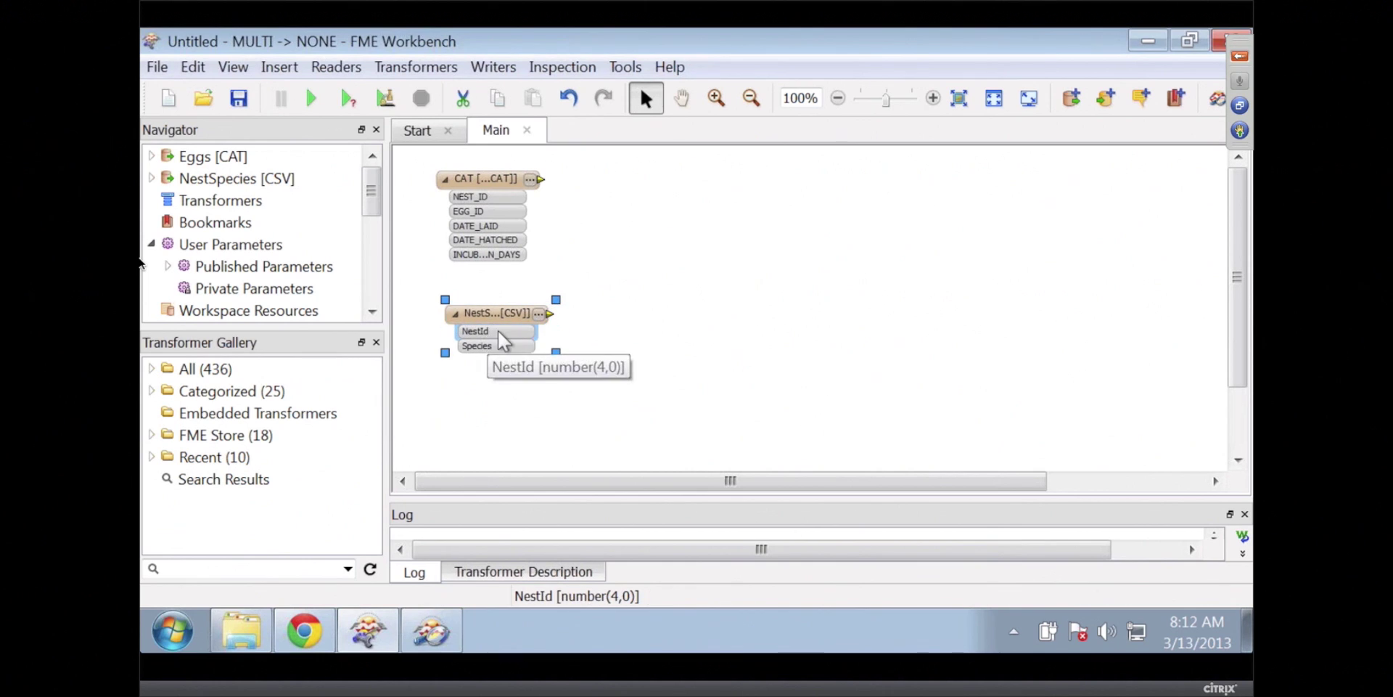
pyautogui.click(555, 316)
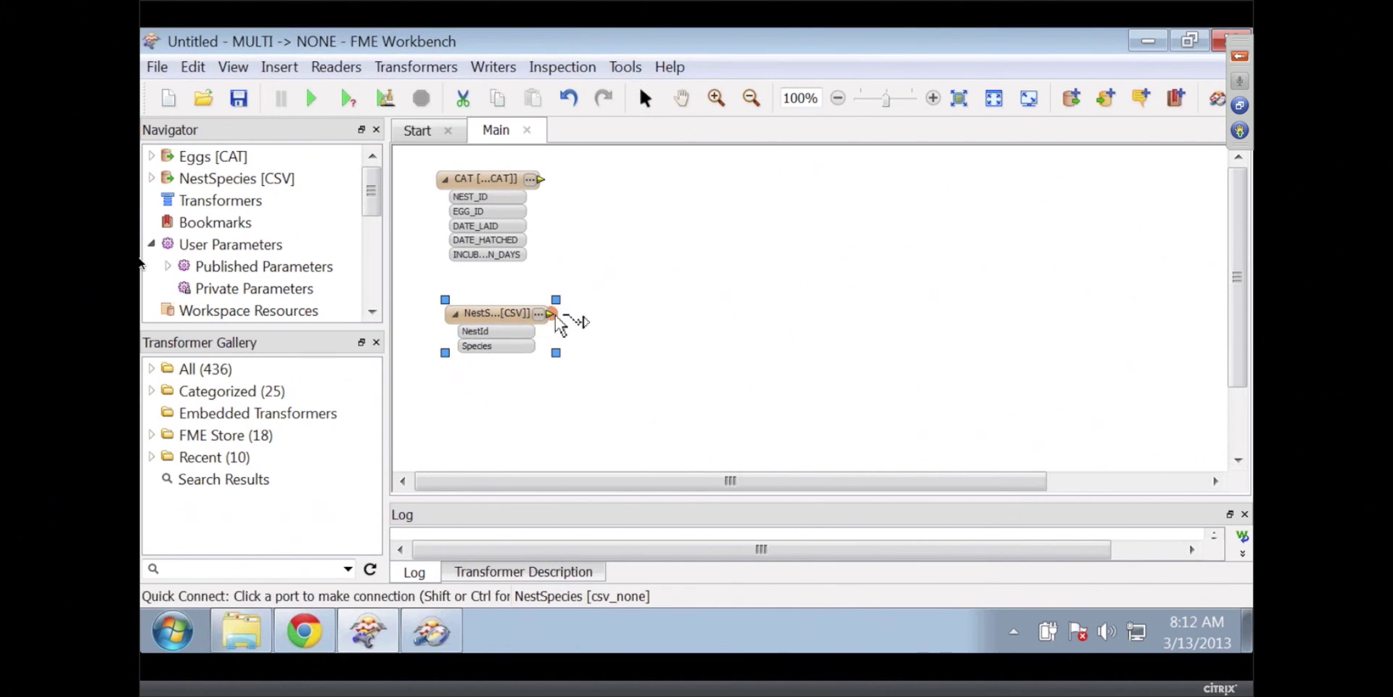
pyautogui.write('attr')
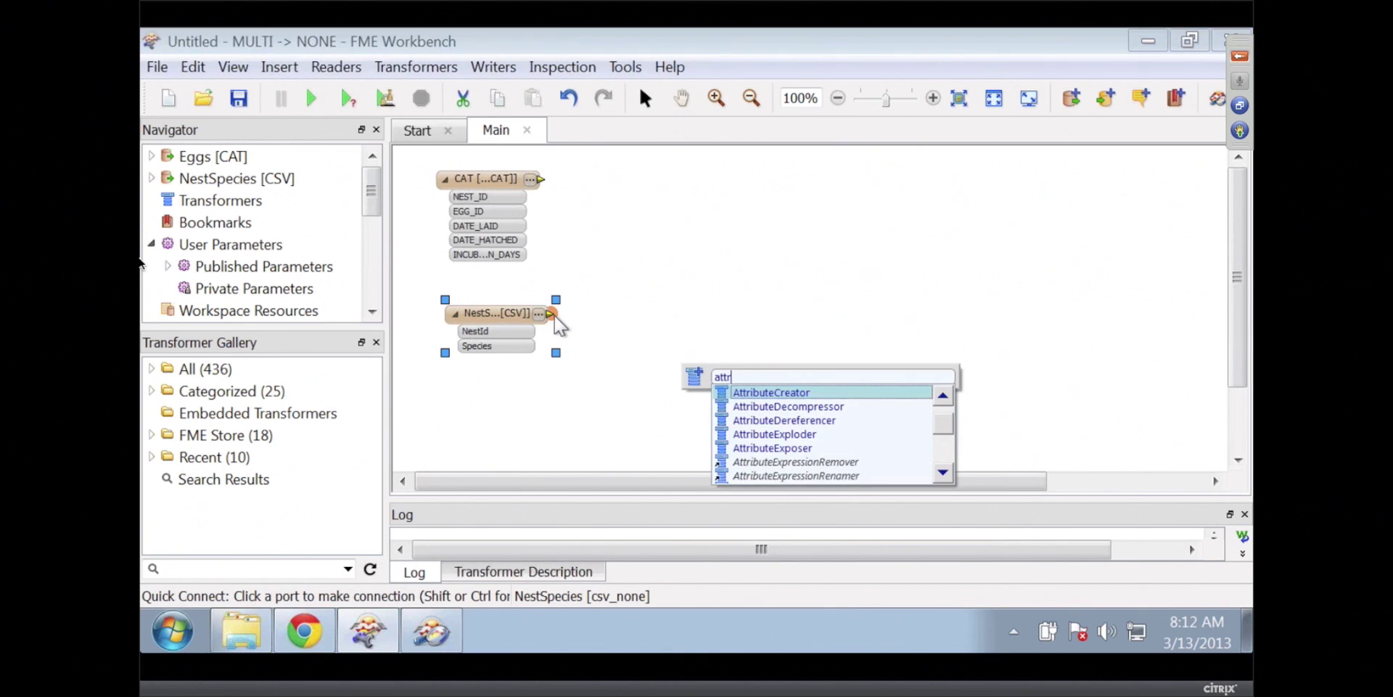
pyautogui.press('Return')
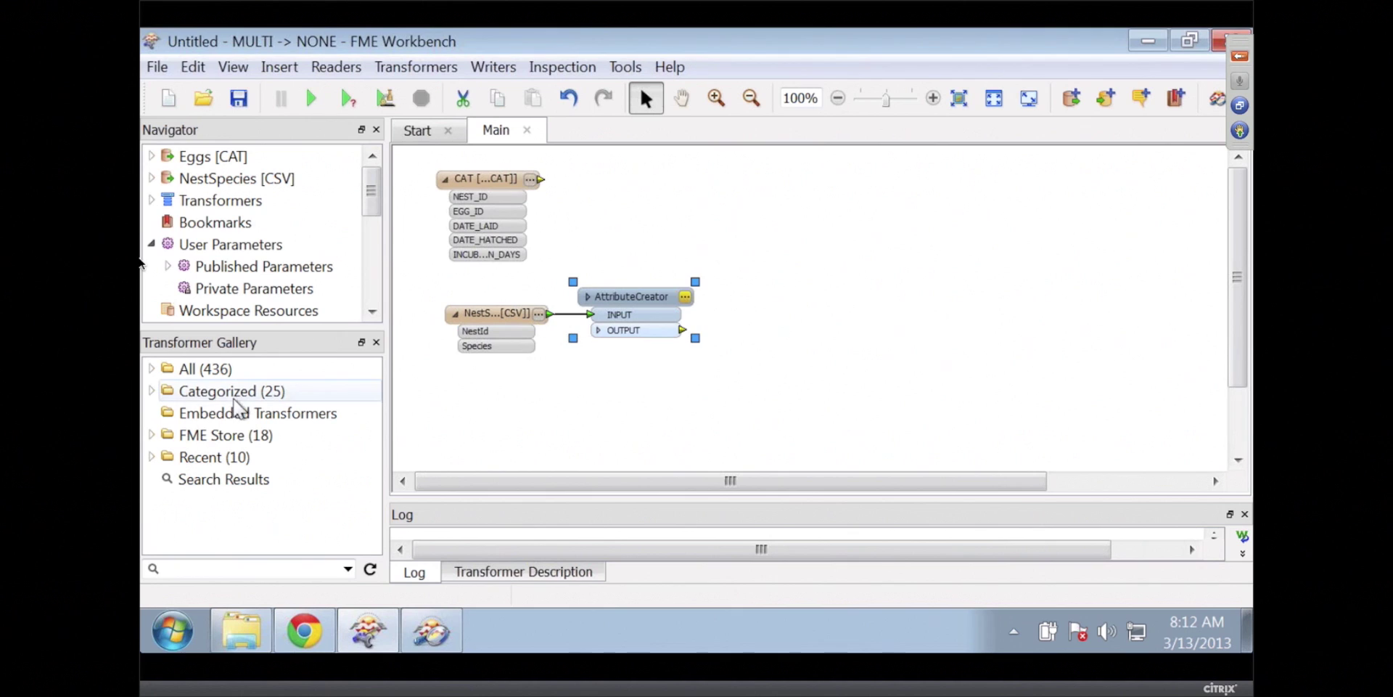
pyautogui.click(153, 391)
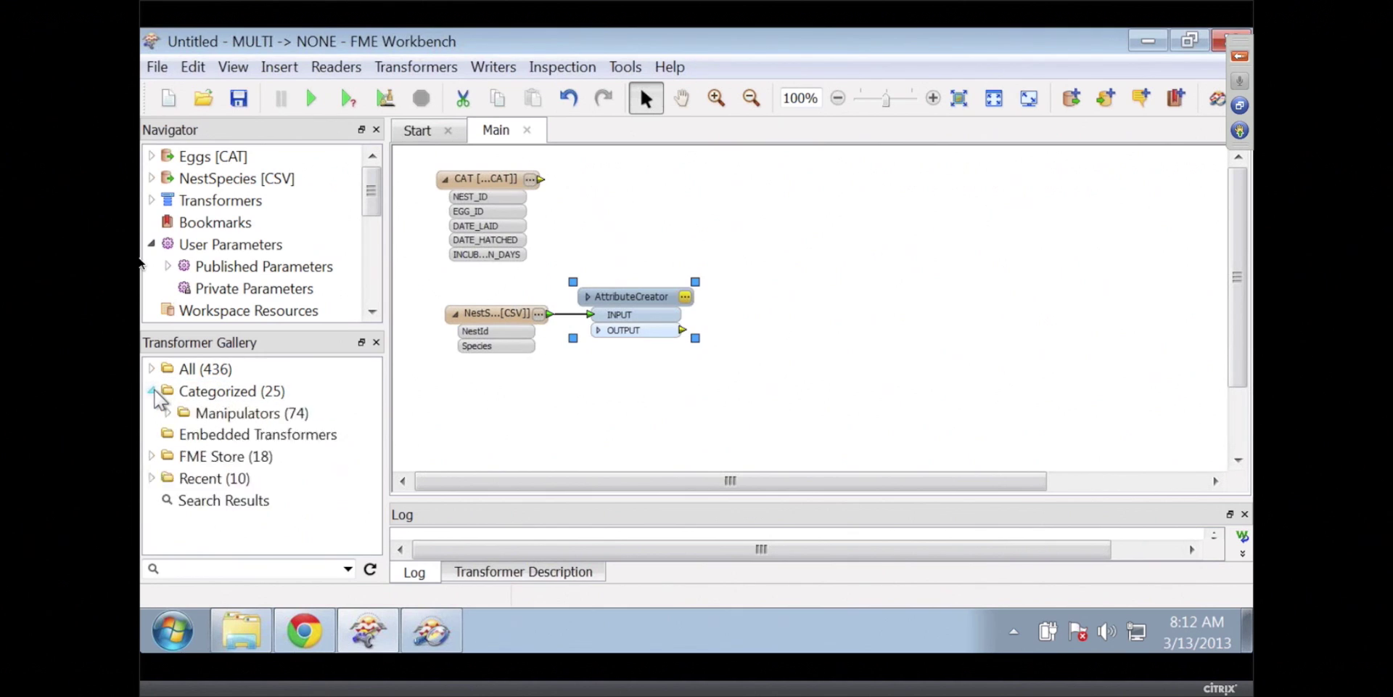
pyautogui.click(152, 390)
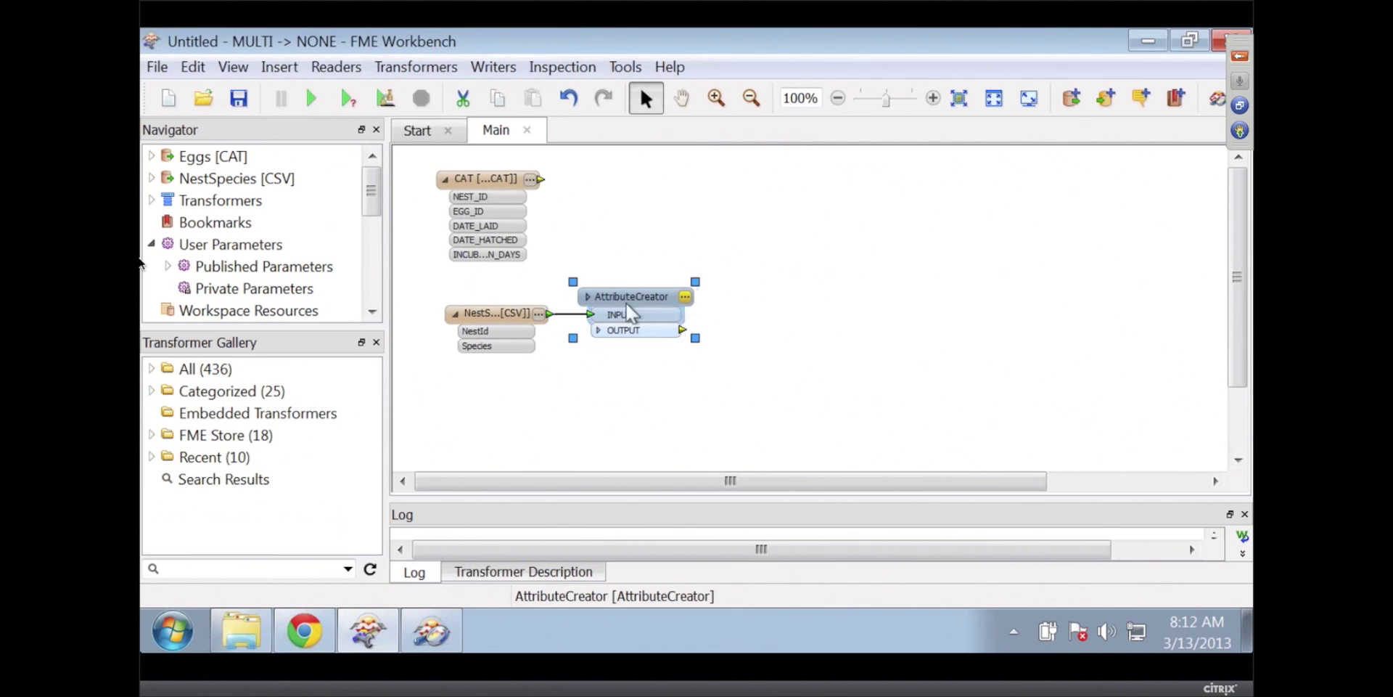
# Add Species as the attribute to set in the AttributeCreator.
pyautogui.click(685, 298)
pyautogui.click(647, 299)
pyautogui.click(688, 300)
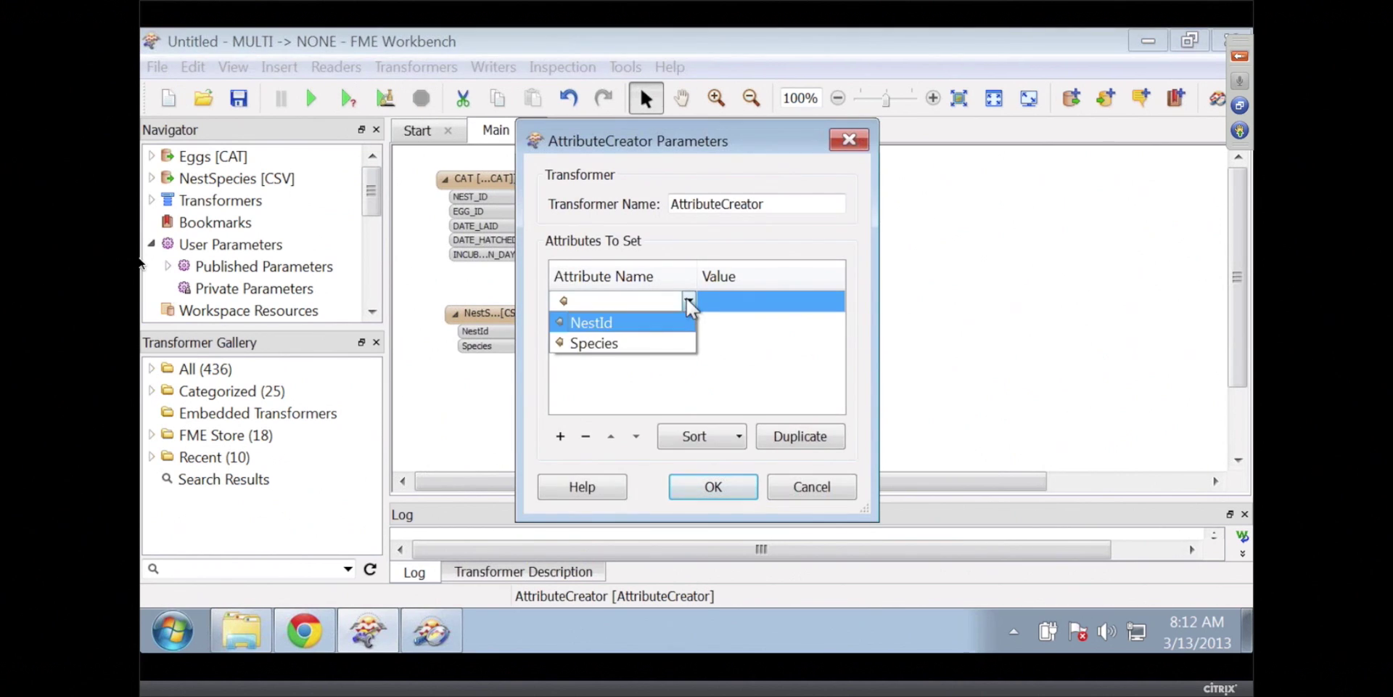
pyautogui.click(653, 343)
pyautogui.click(767, 300)
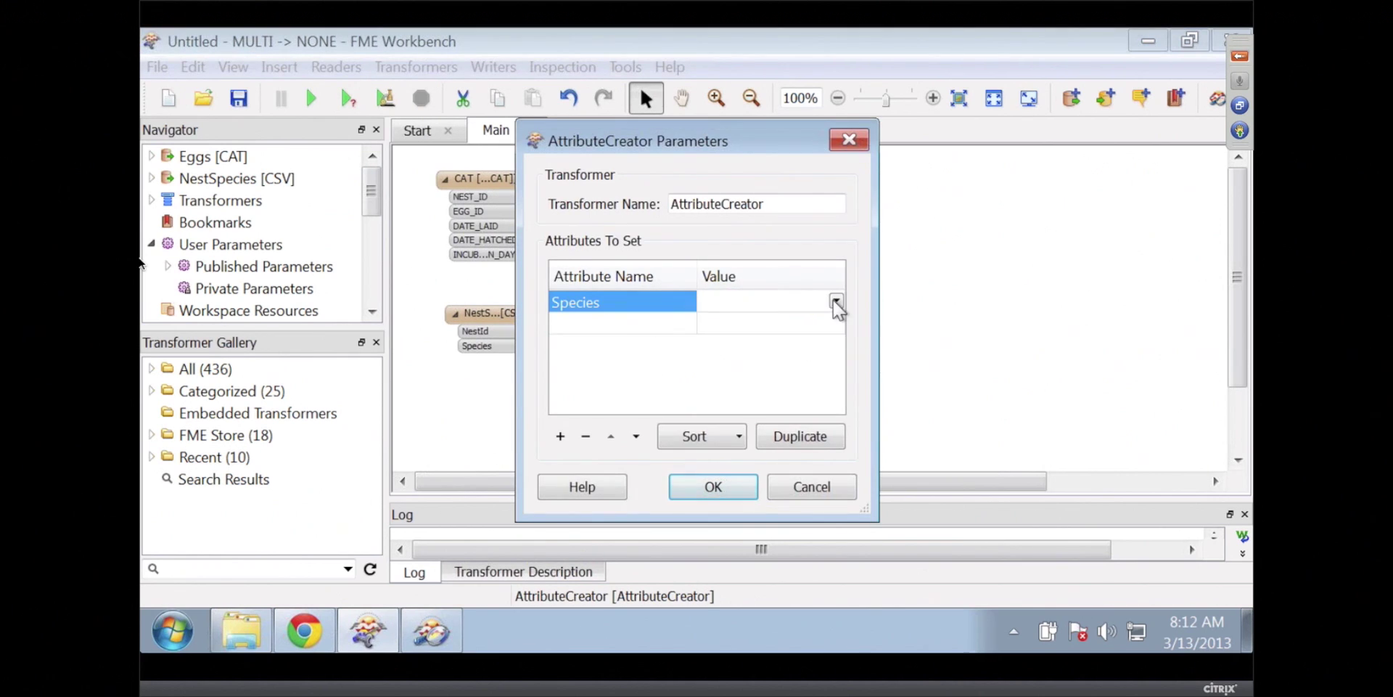
pyautogui.click(836, 300)
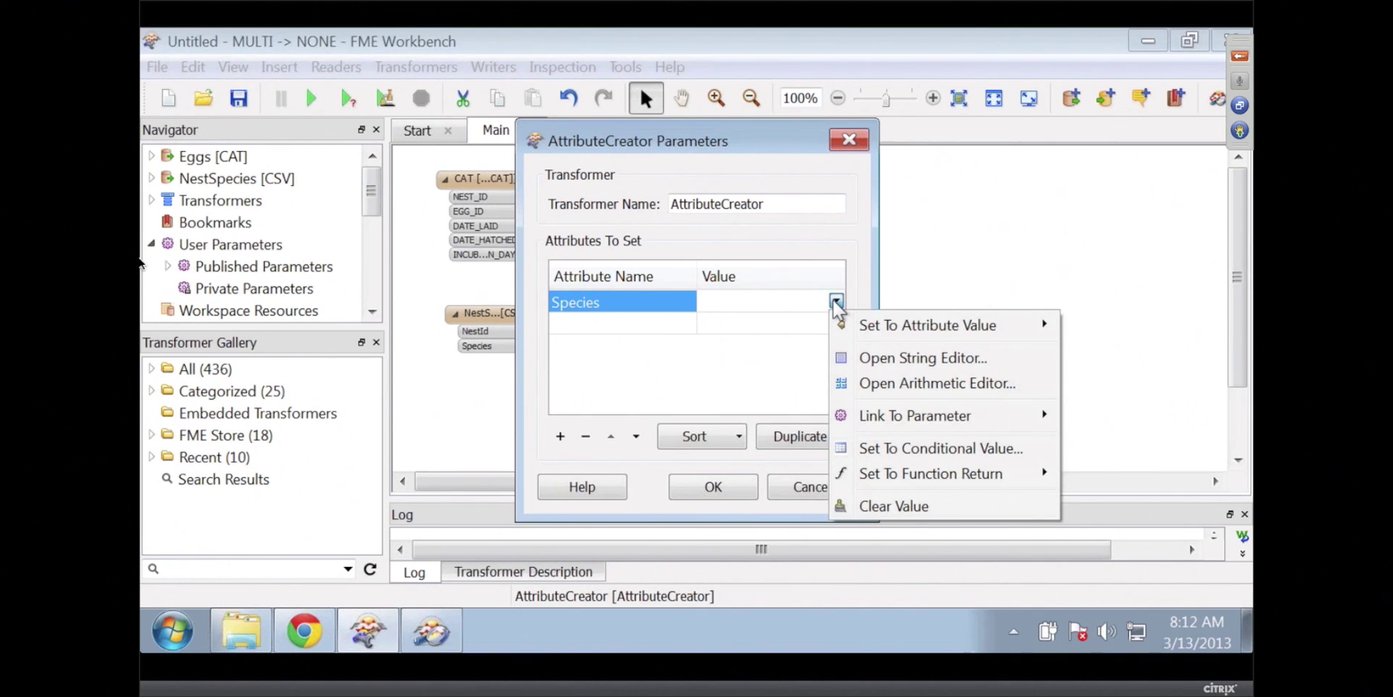
pyautogui.click(865, 359)
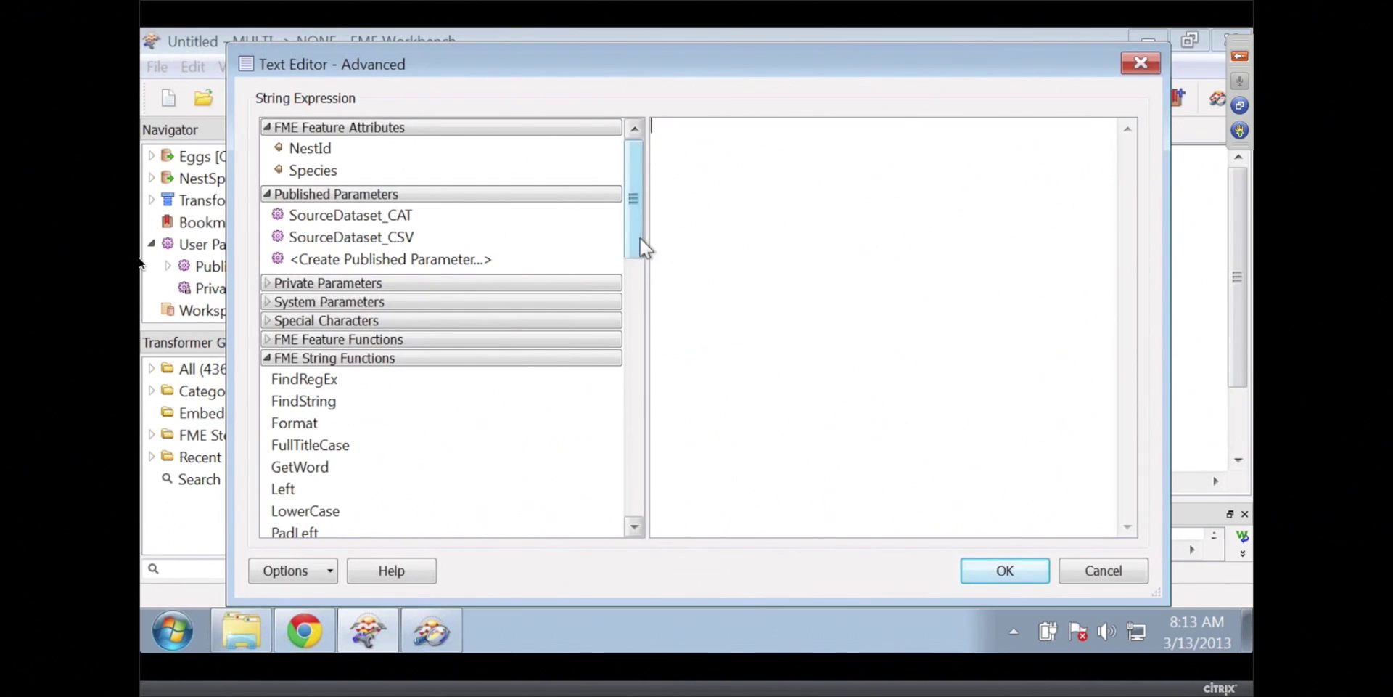
pyautogui.click(267, 358)
pyautogui.click(267, 358)
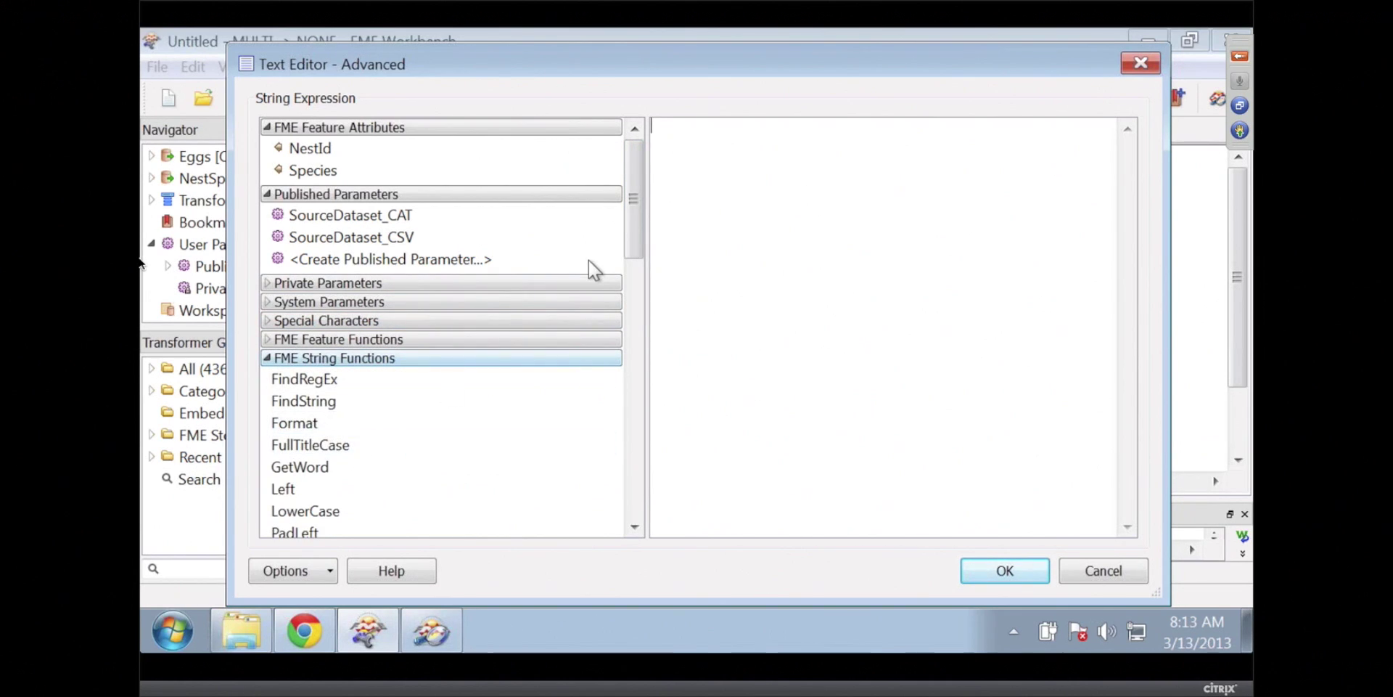
pyautogui.moveTo(629, 212); pyautogui.dragTo(627, 278)
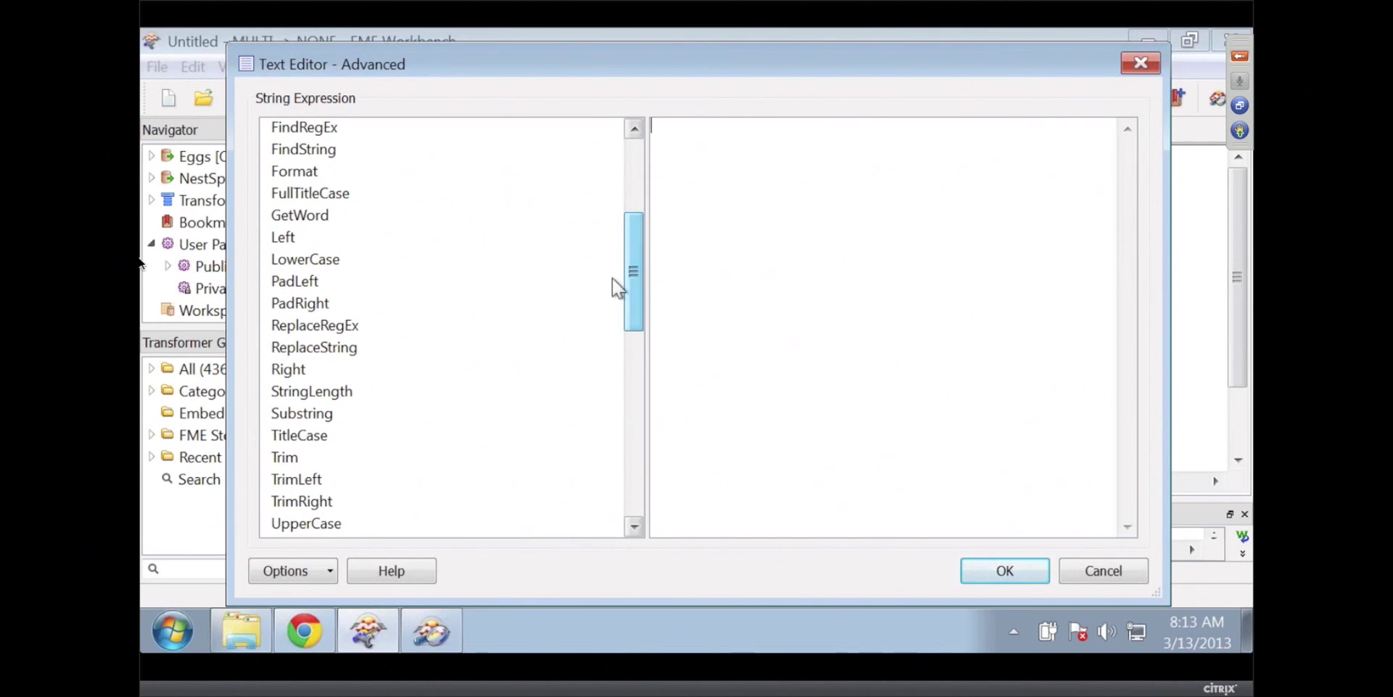
pyautogui.doubleClick(332, 195)
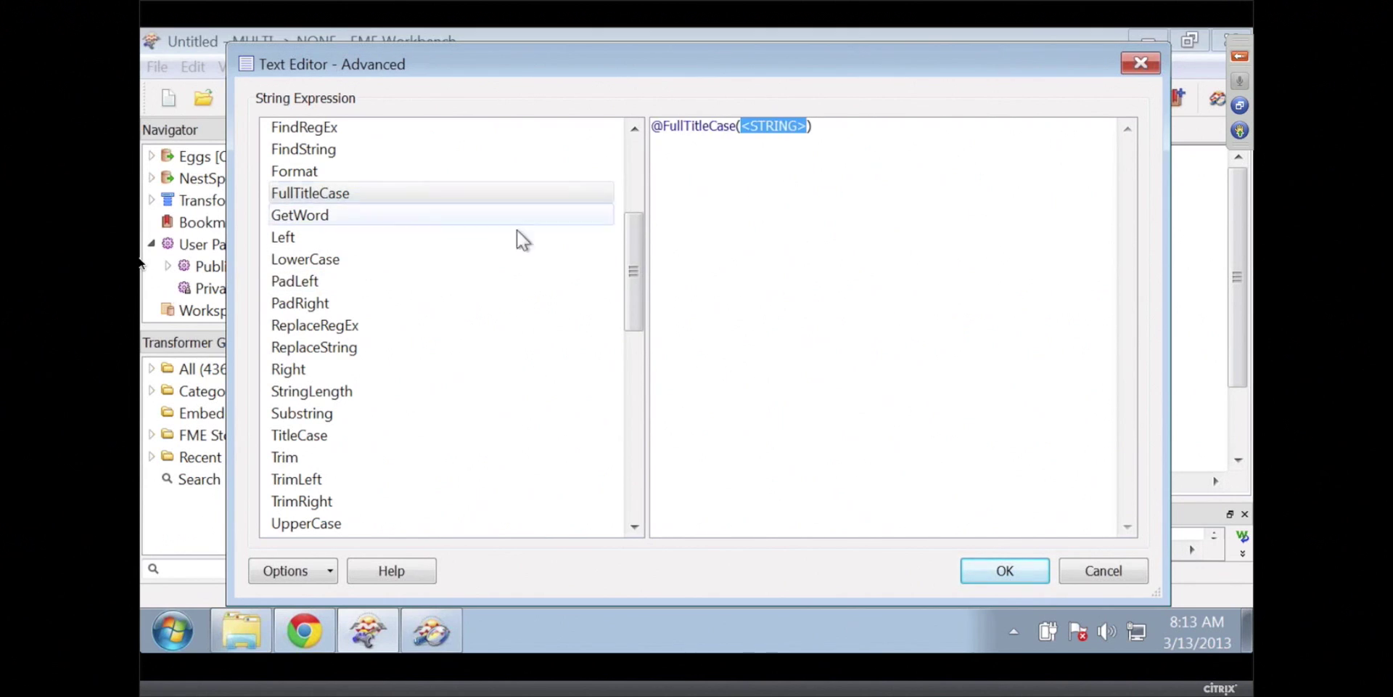
pyautogui.moveTo(626, 274); pyautogui.dragTo(630, 176)
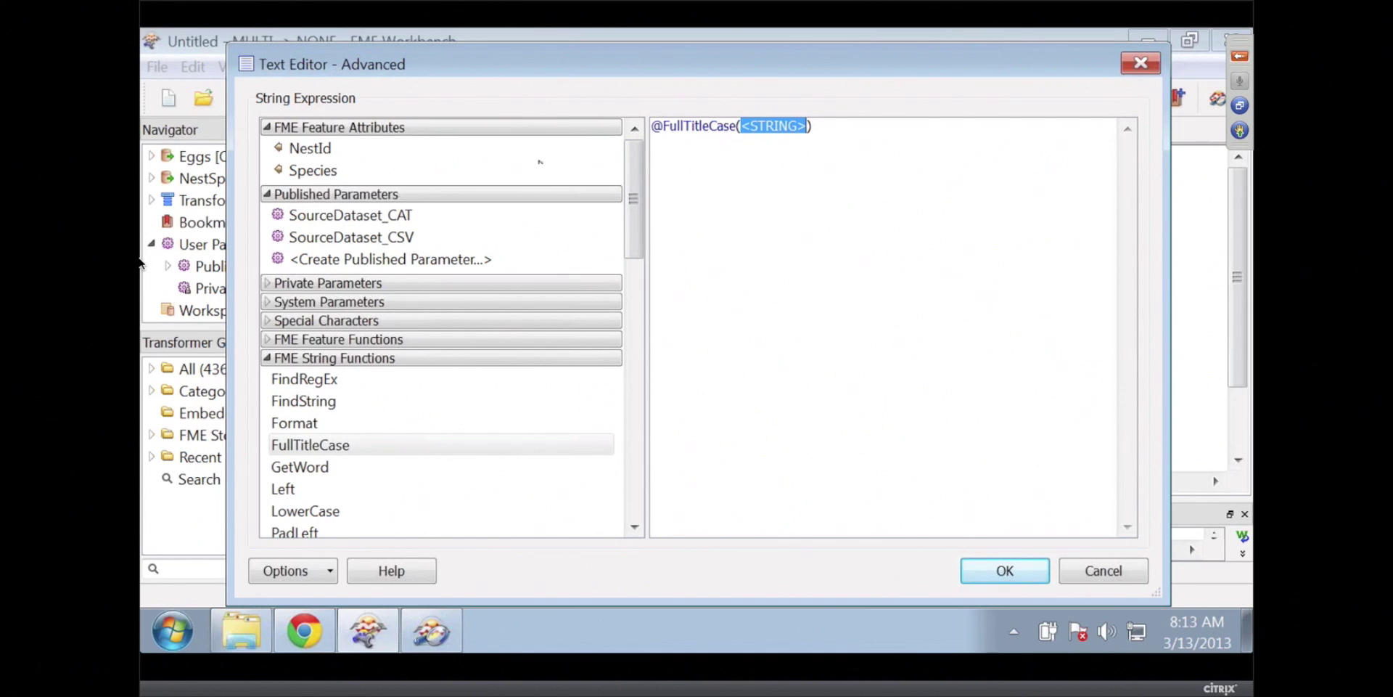
pyautogui.doubleClick(304, 174)
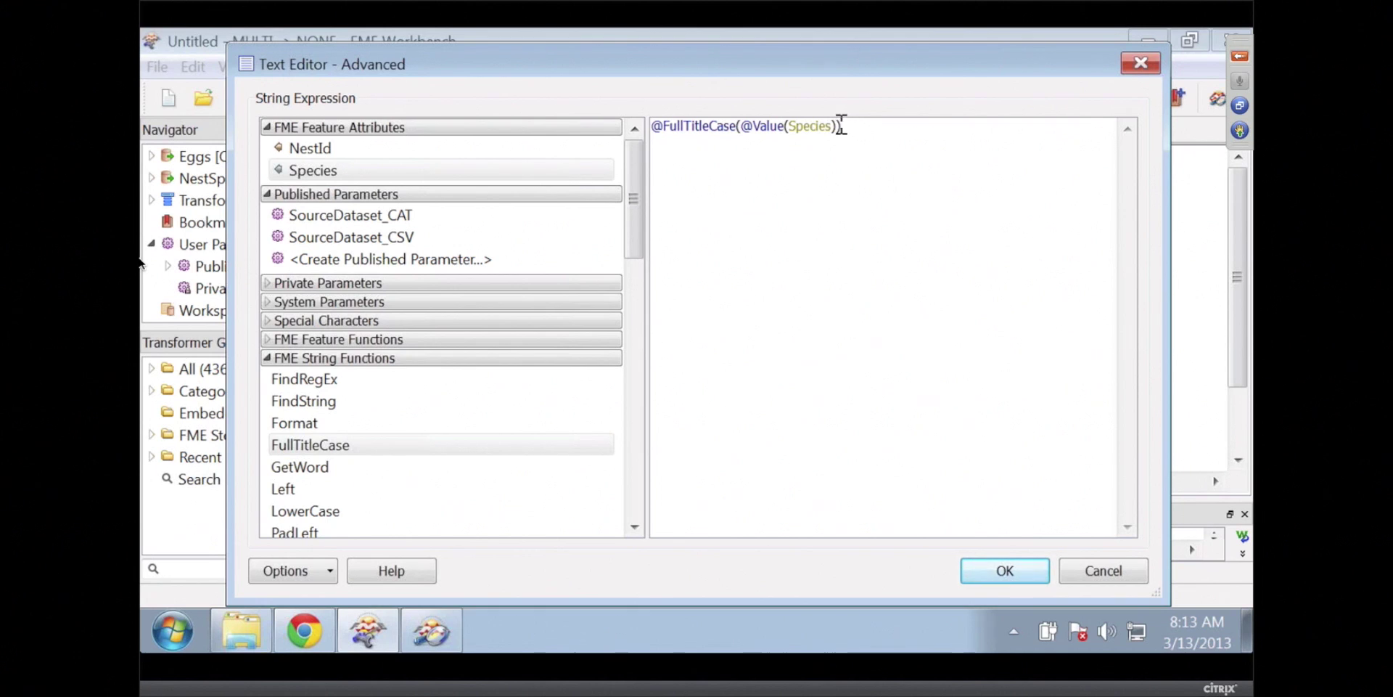
pyautogui.click(1010, 565)
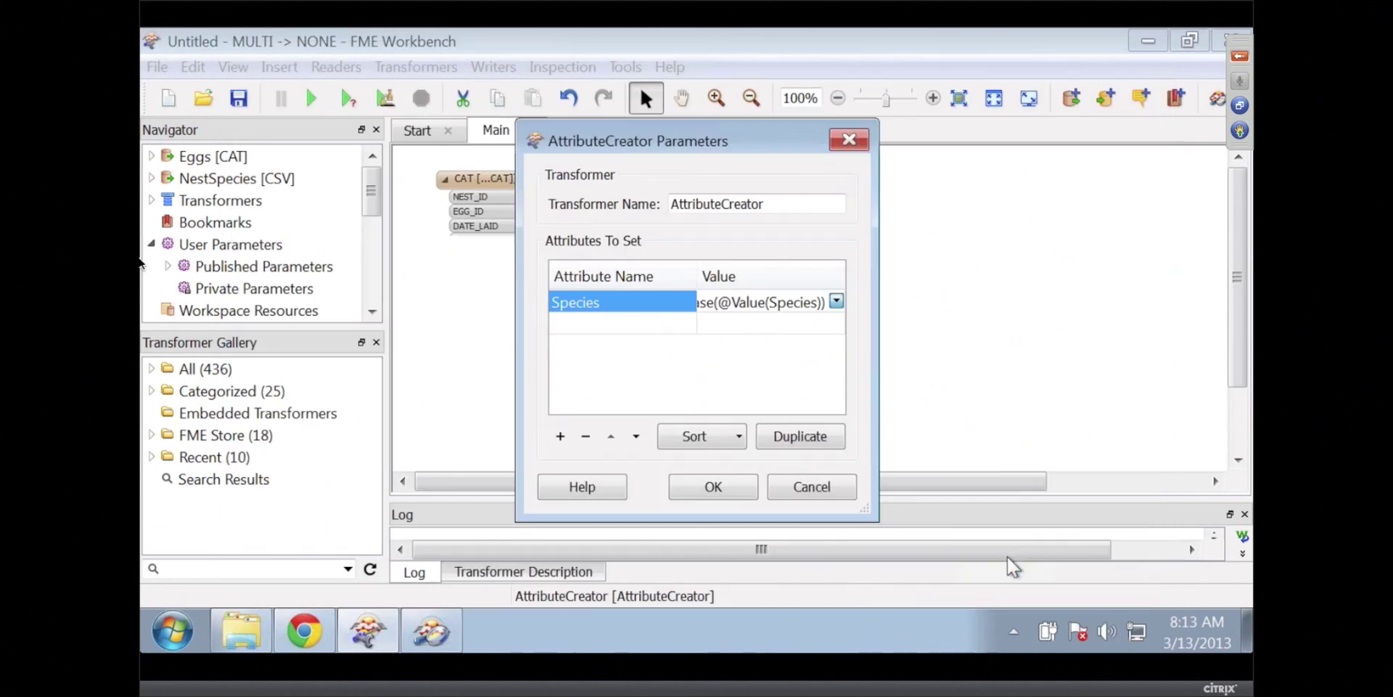
pyautogui.click(713, 486)
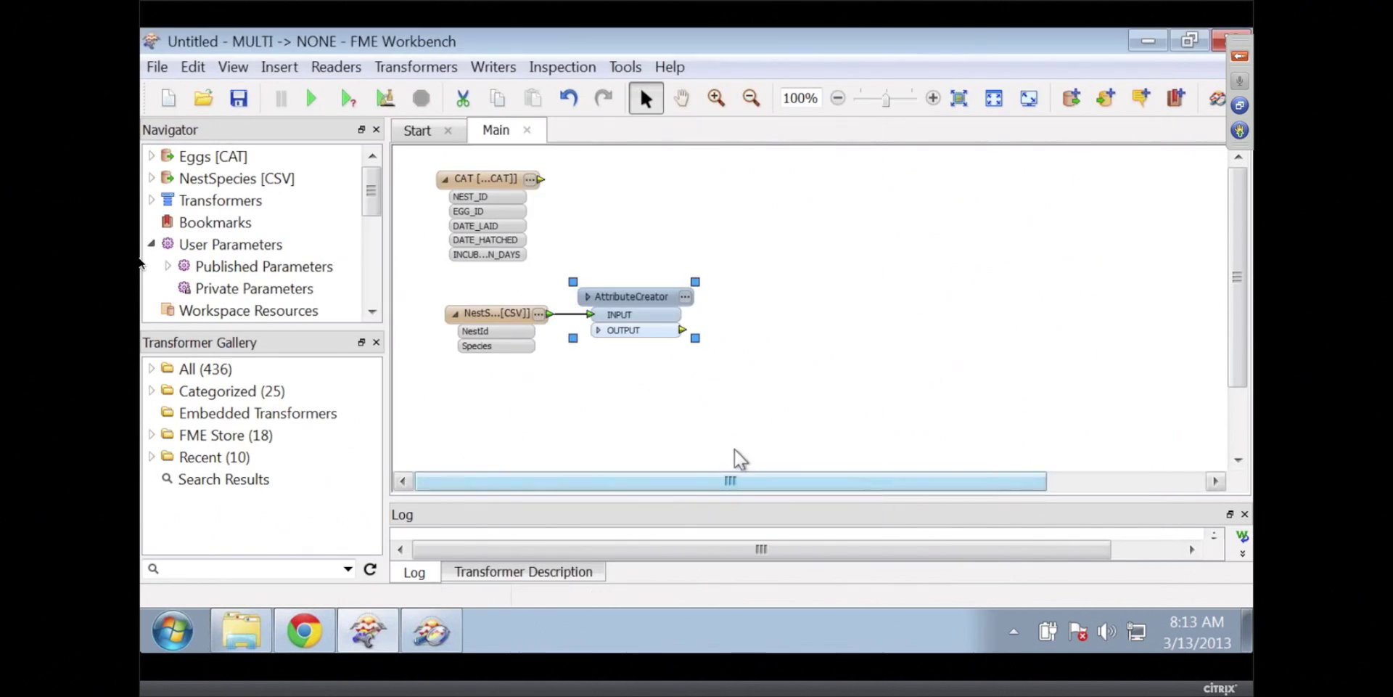
# Connect Inspectors to the AttributeCreator OUTPUT port and the CAT reader, then run the workspace.
pyautogui.rightClick(658, 328)
pyautogui.click(715, 403)
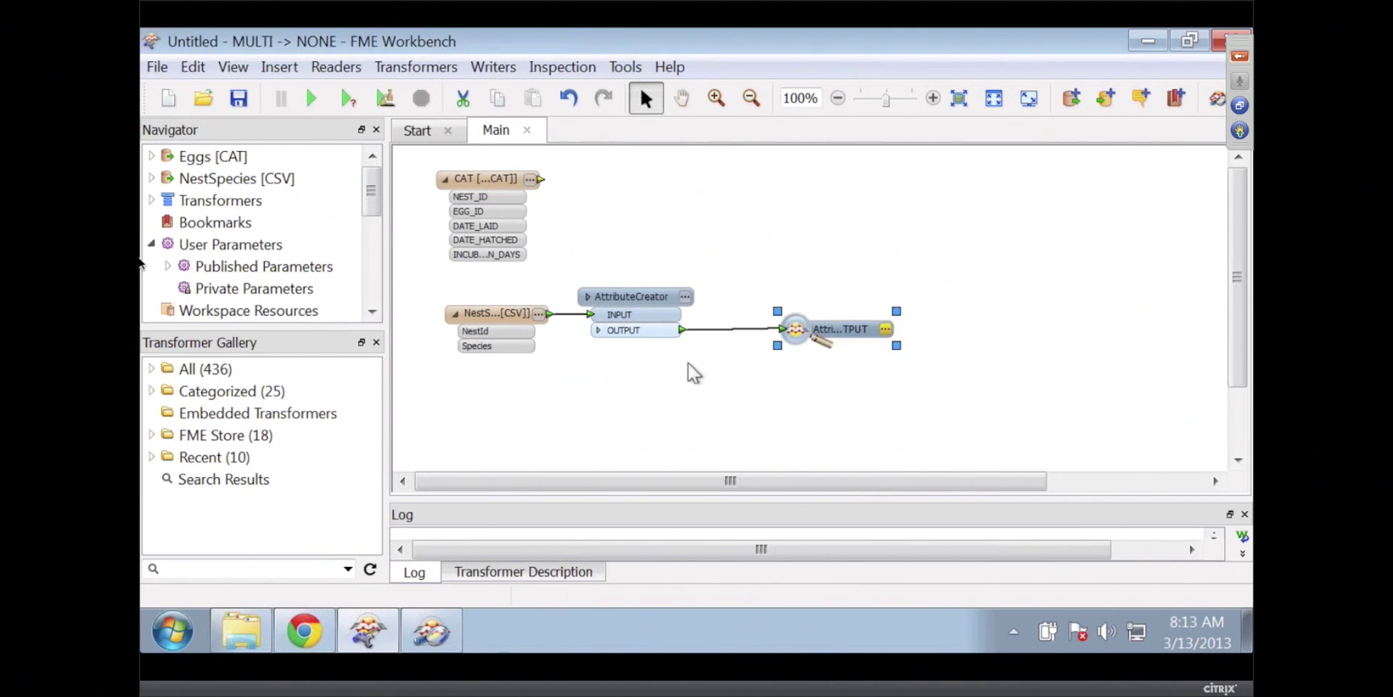
pyautogui.rightClick(472, 182)
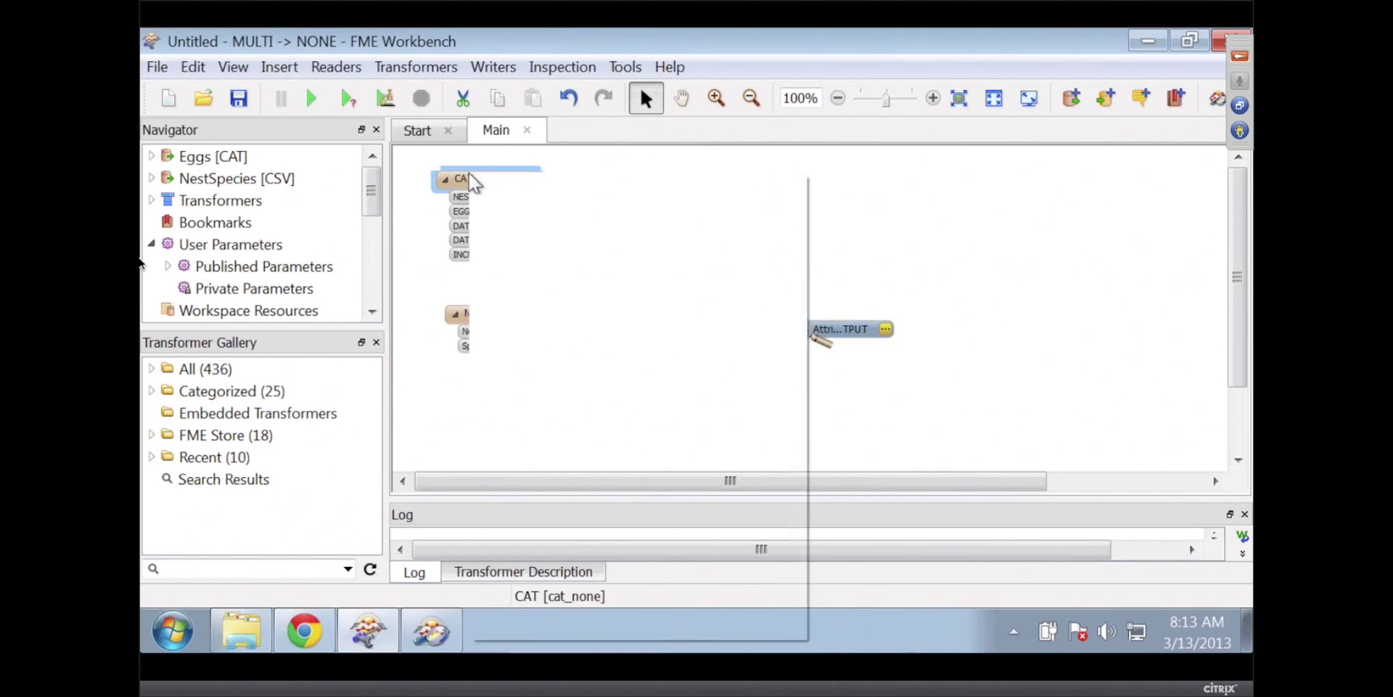
pyautogui.click(537, 580)
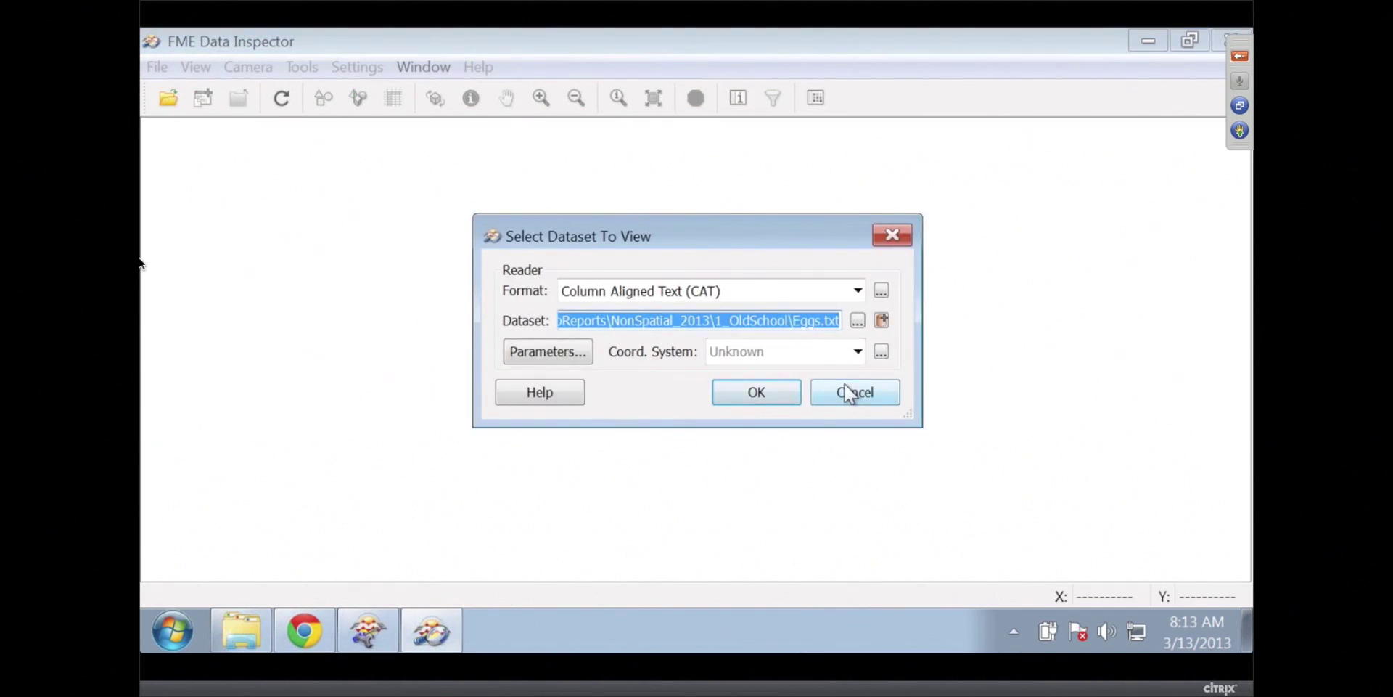
pyautogui.click(848, 392)
pyautogui.click(1147, 45)
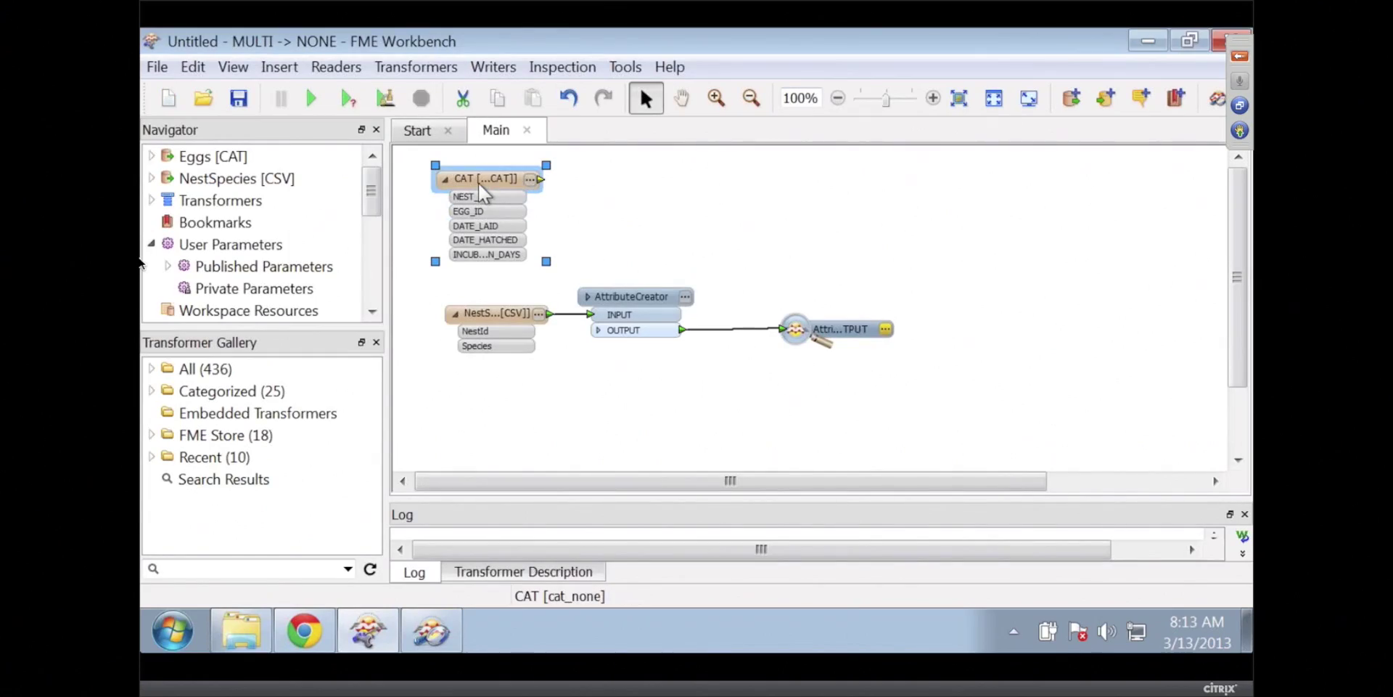
pyautogui.rightClick(480, 178)
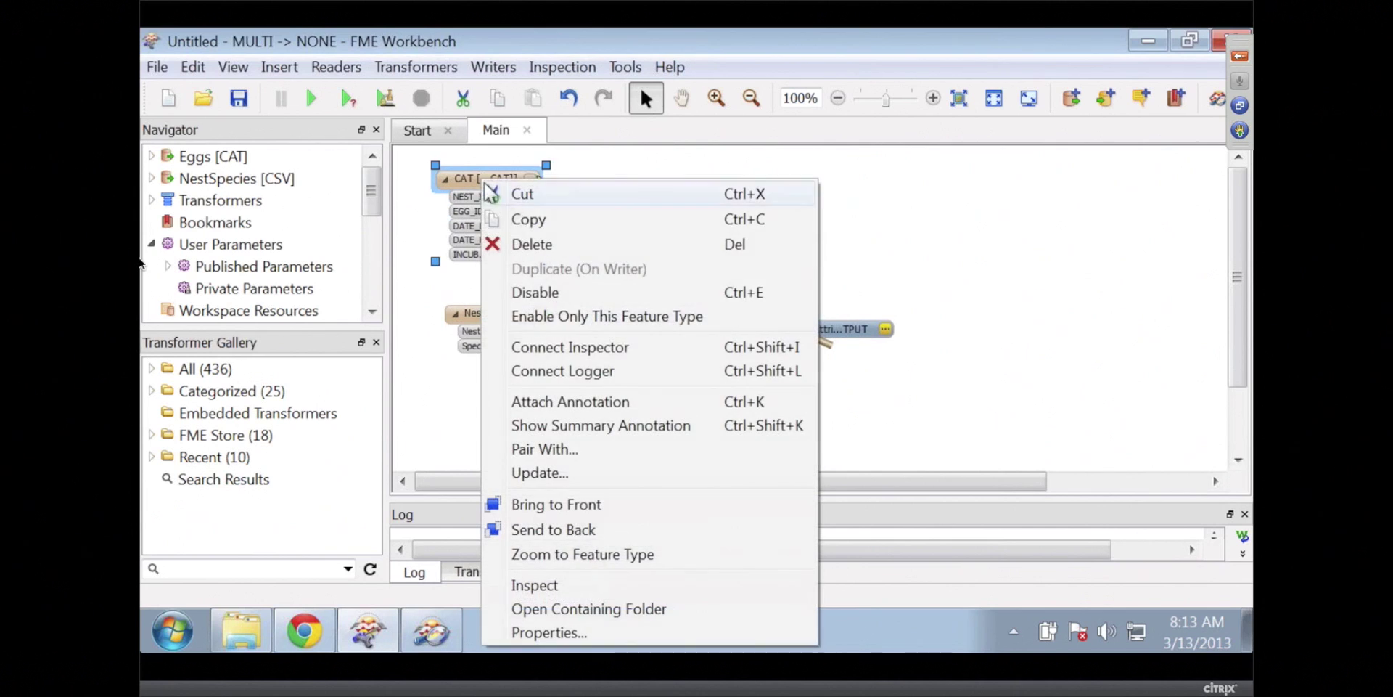
pyautogui.click(561, 347)
pyautogui.click(312, 98)
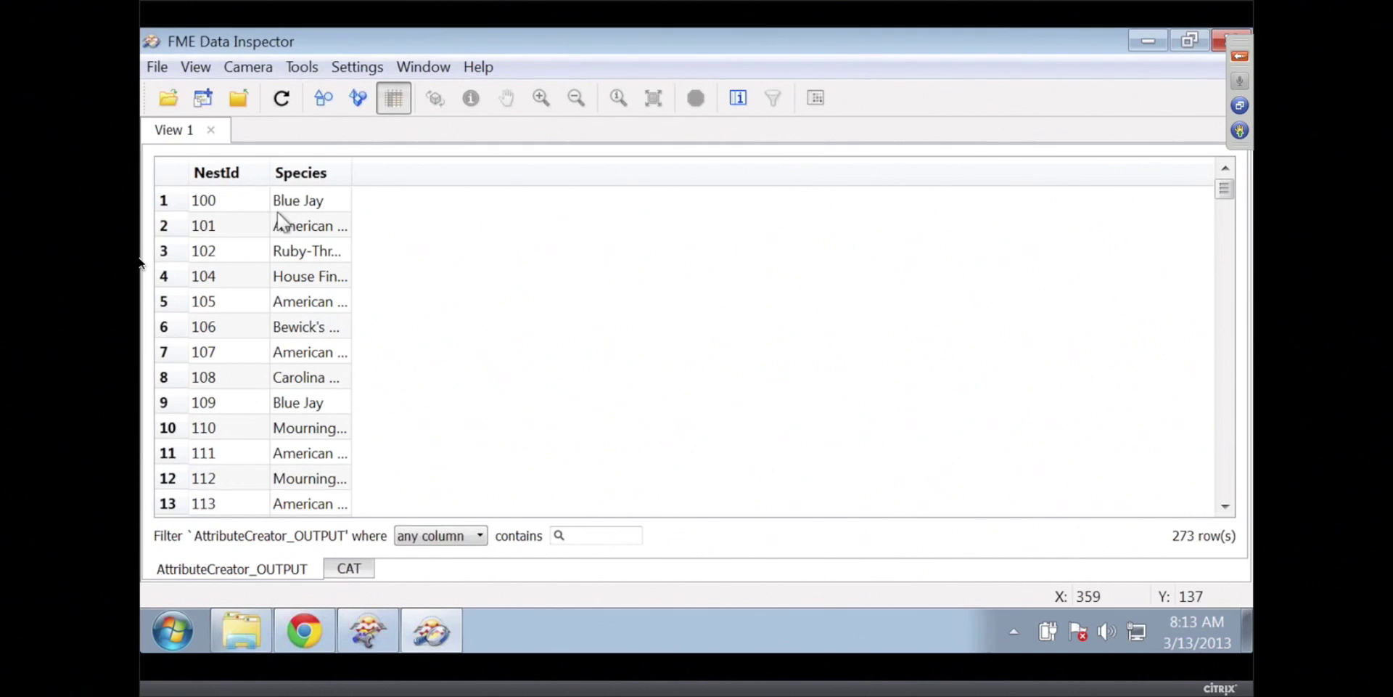
# Widen the species columns and sort the AttributeCreator rows by Species in reverse order.
pyautogui.moveTo(272, 168); pyautogui.dragTo(591, 168)
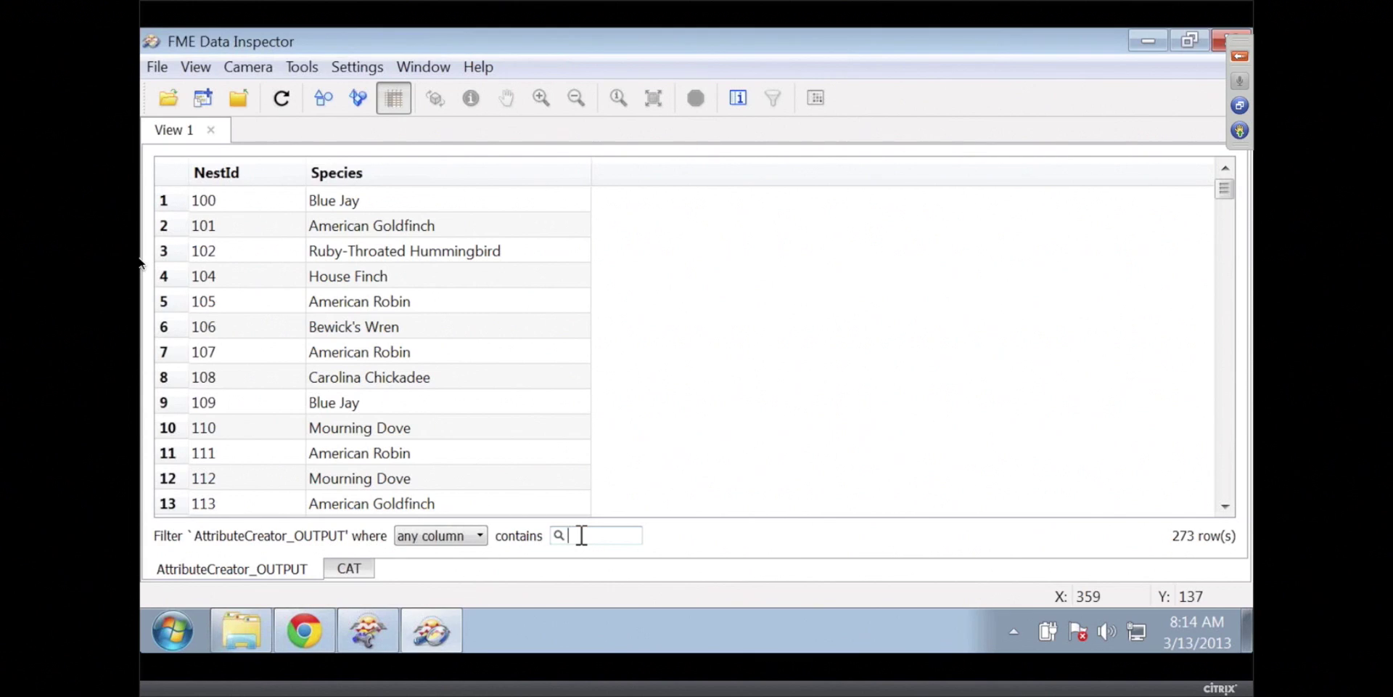
pyautogui.write('sap')
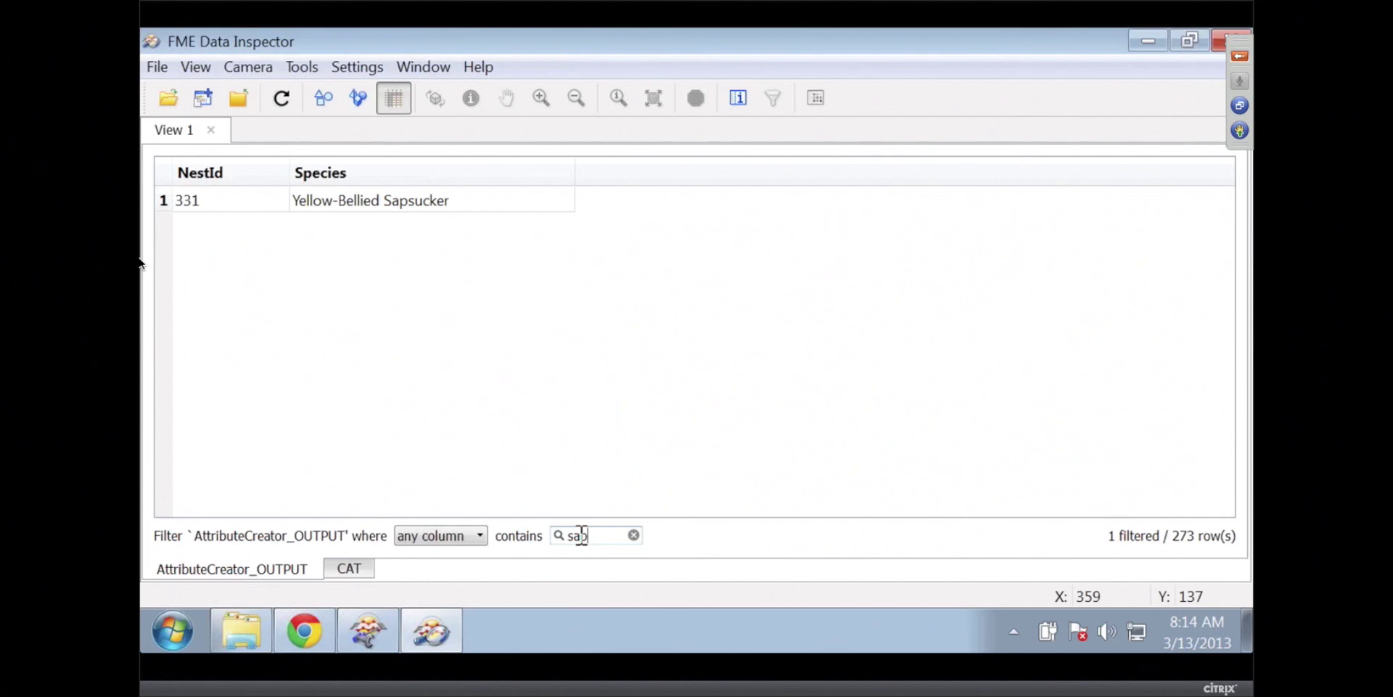
pyautogui.press('BackSpace')
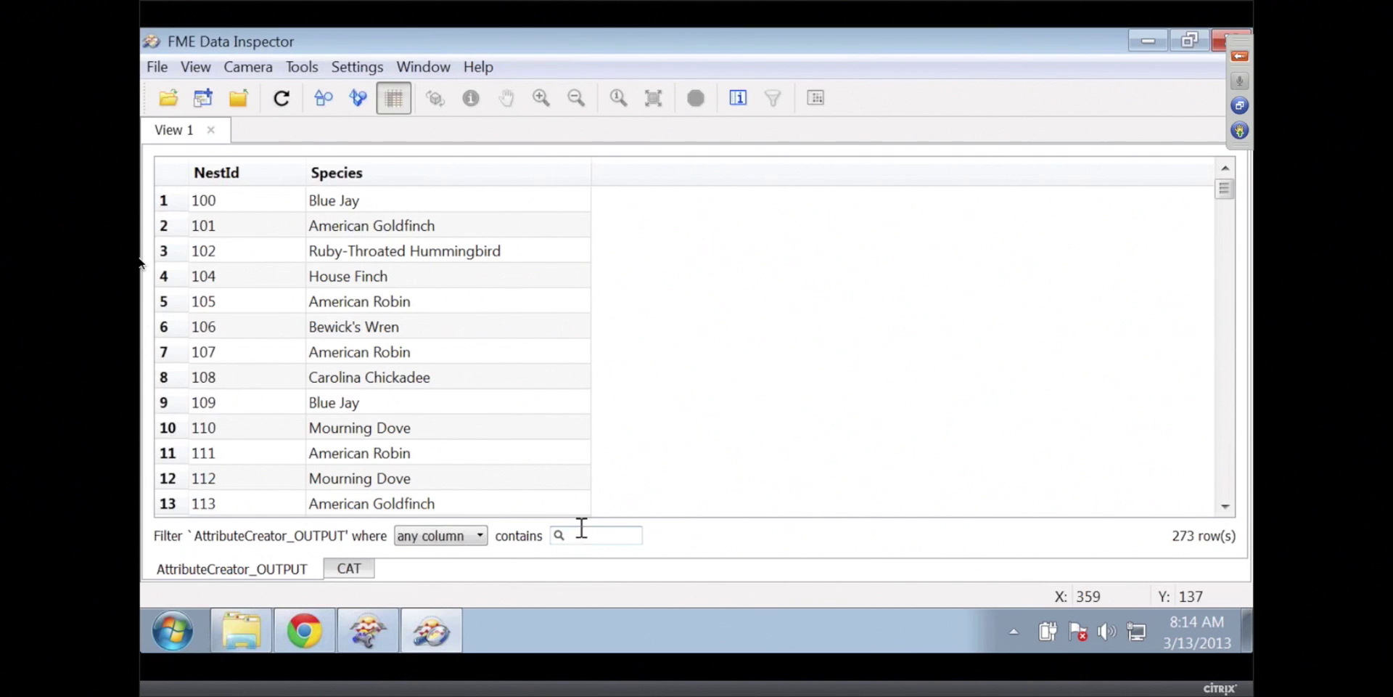
pyautogui.click(423, 174)
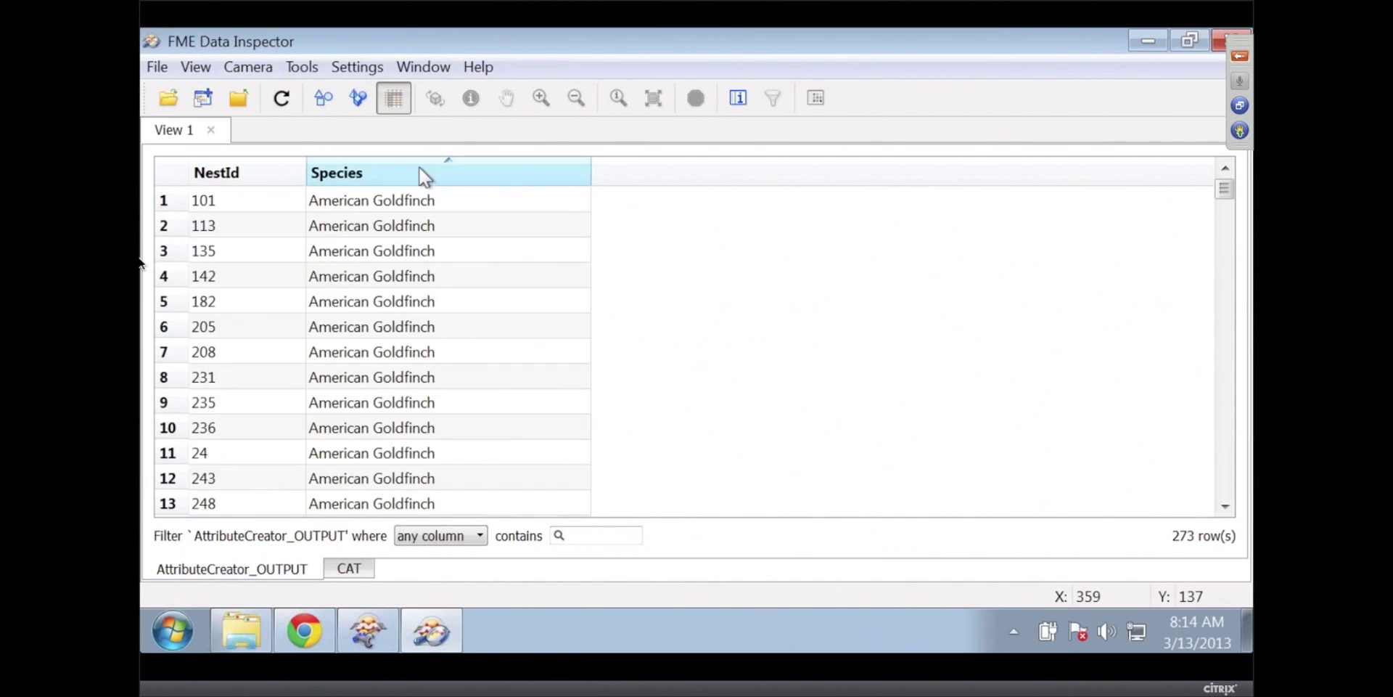
pyautogui.click(421, 172)
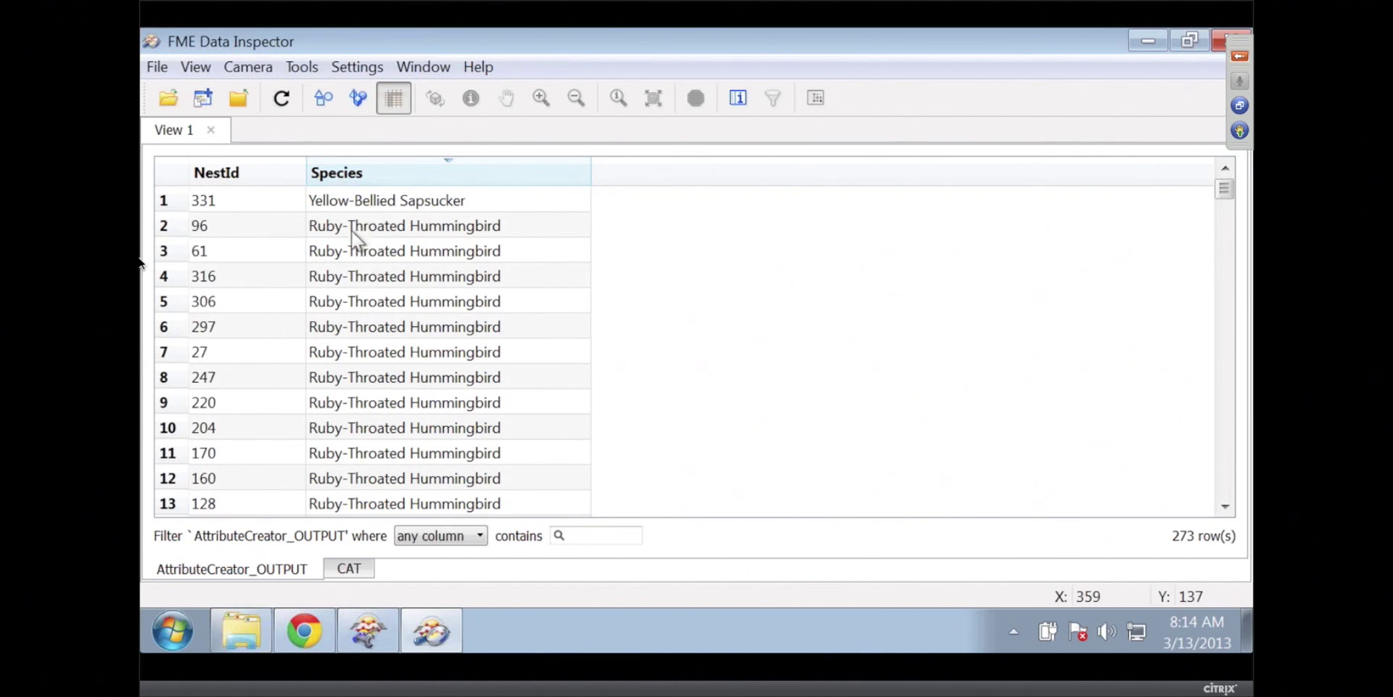
# Show the 1507 CAT egg records with the DATE_LAID column widened.
pyautogui.click(365, 570)
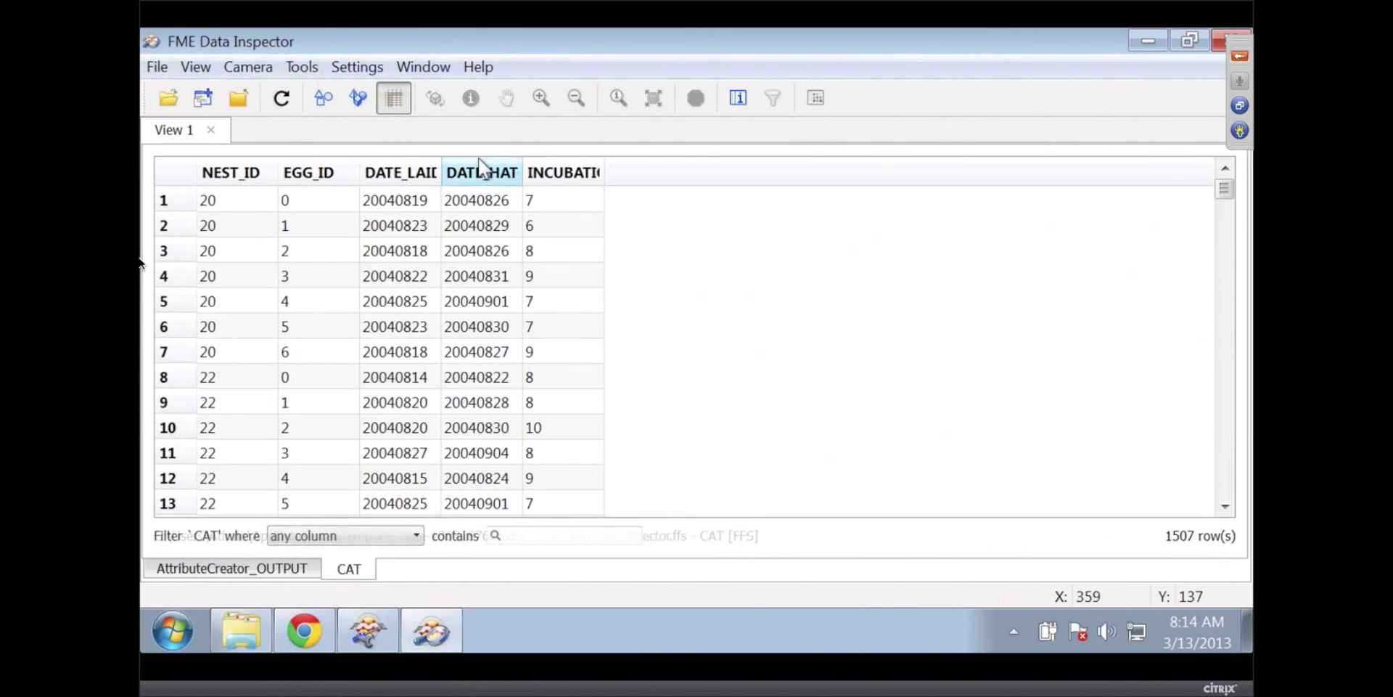
pyautogui.moveTo(442, 164); pyautogui.dragTo(496, 164)
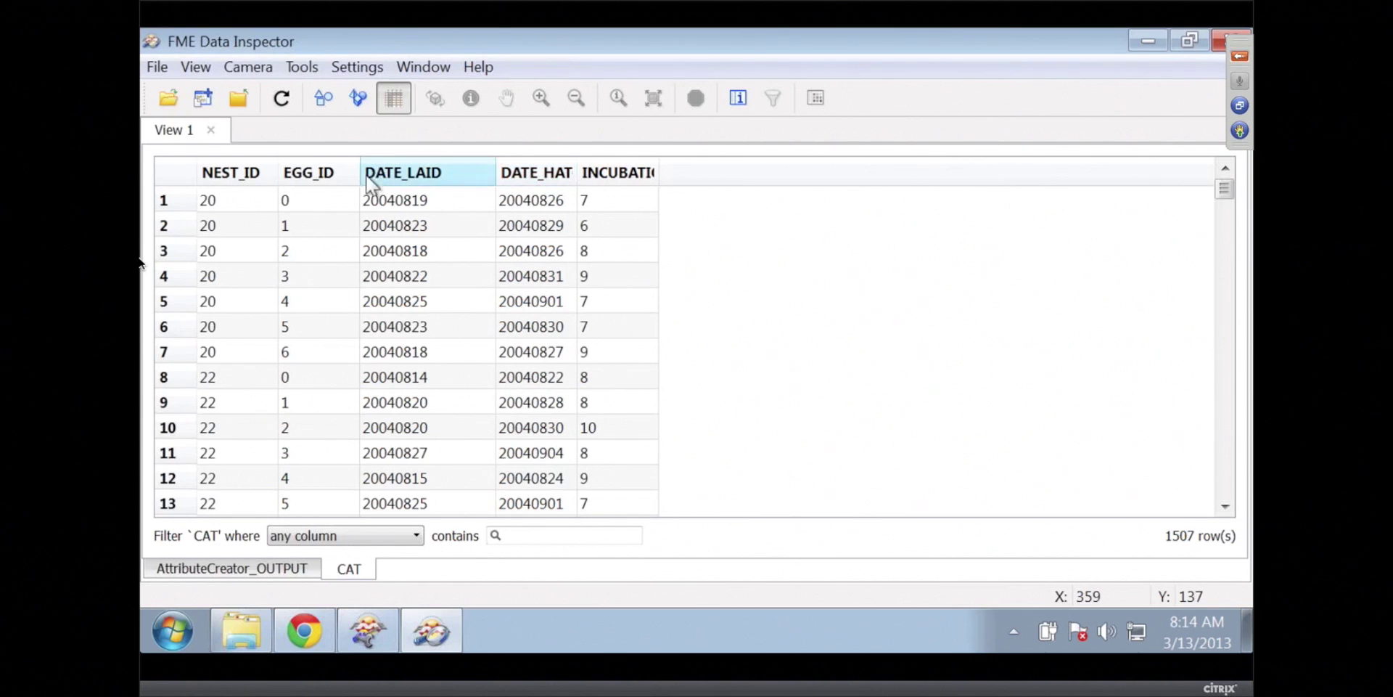
pyautogui.click(368, 630)
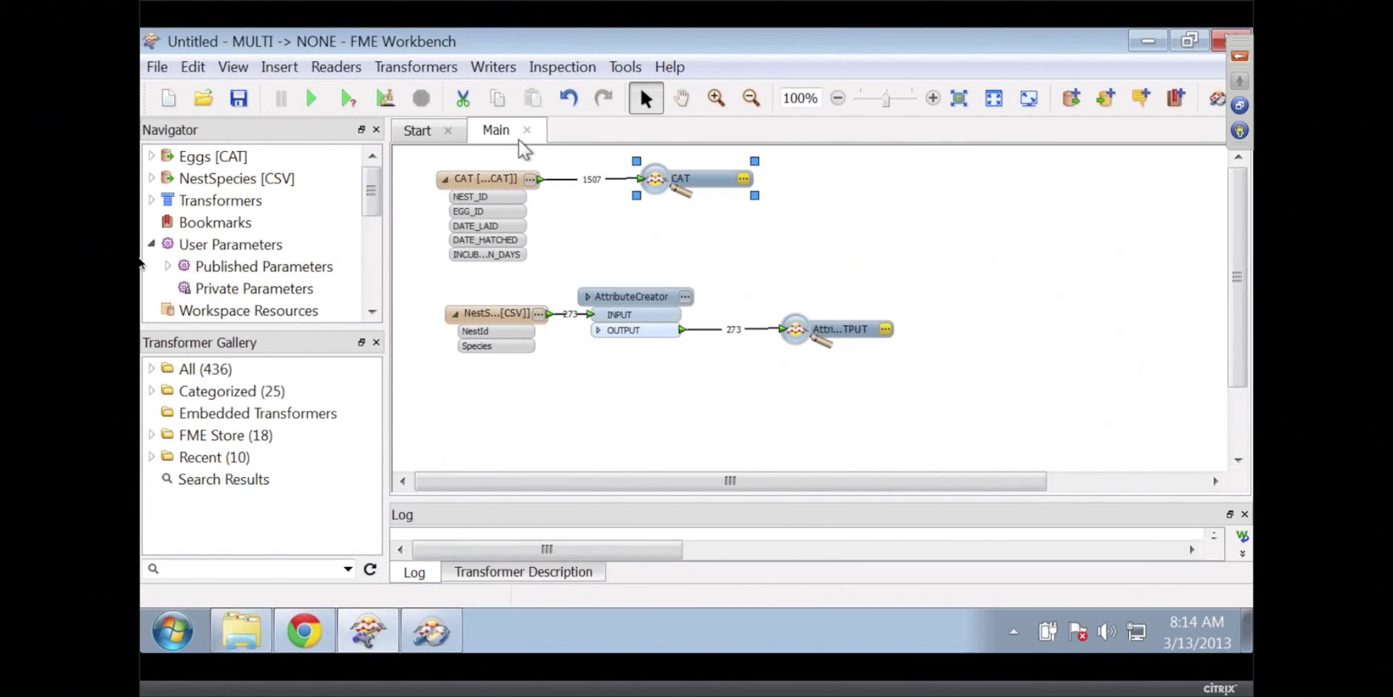
# Close the untitled workspace without saving and open eggStats.fmw from Recent Files.
pyautogui.click(529, 131)
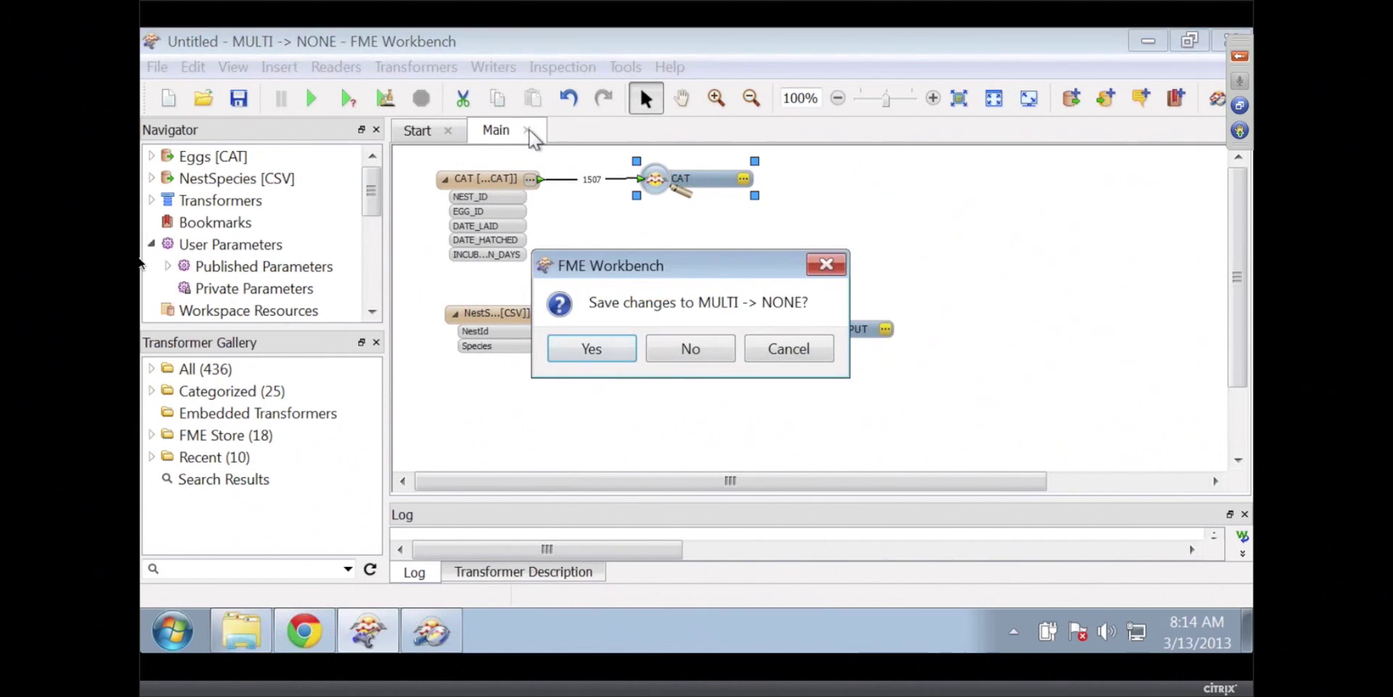
pyautogui.click(679, 349)
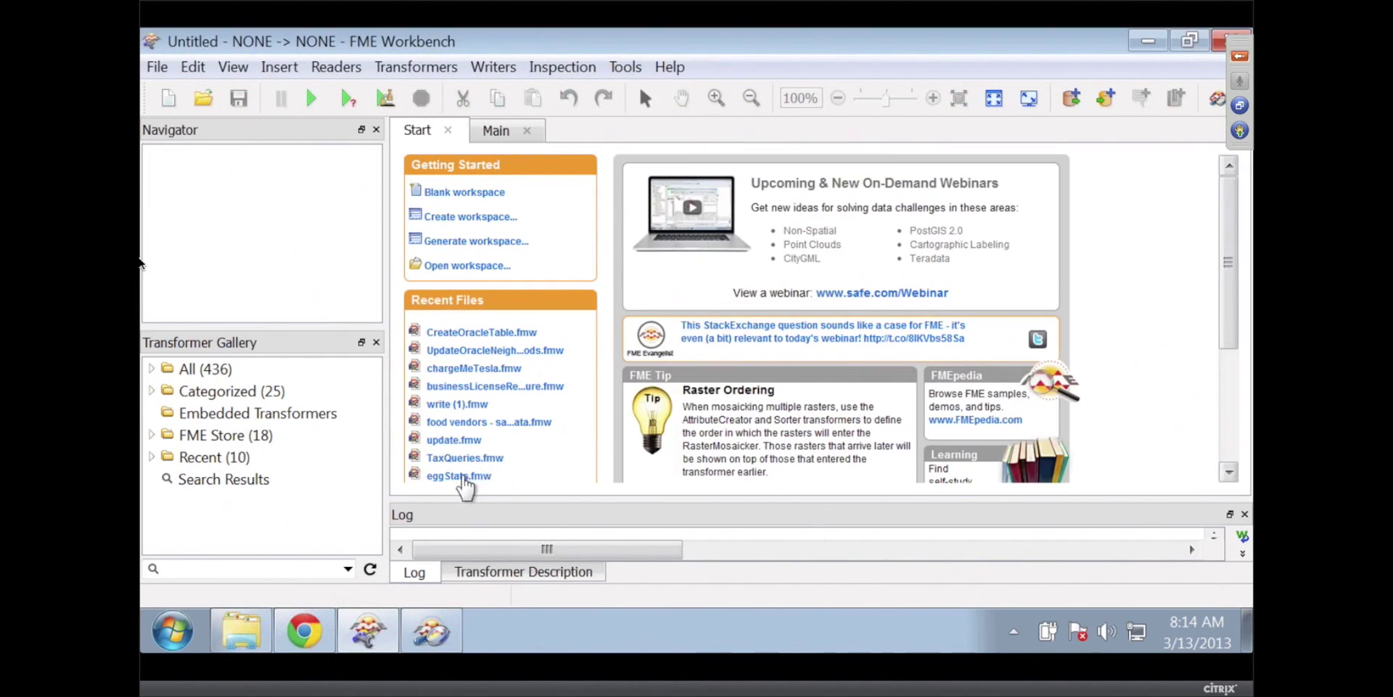
pyautogui.click(466, 477)
pyautogui.moveTo(584, 498); pyautogui.dragTo(648, 500)
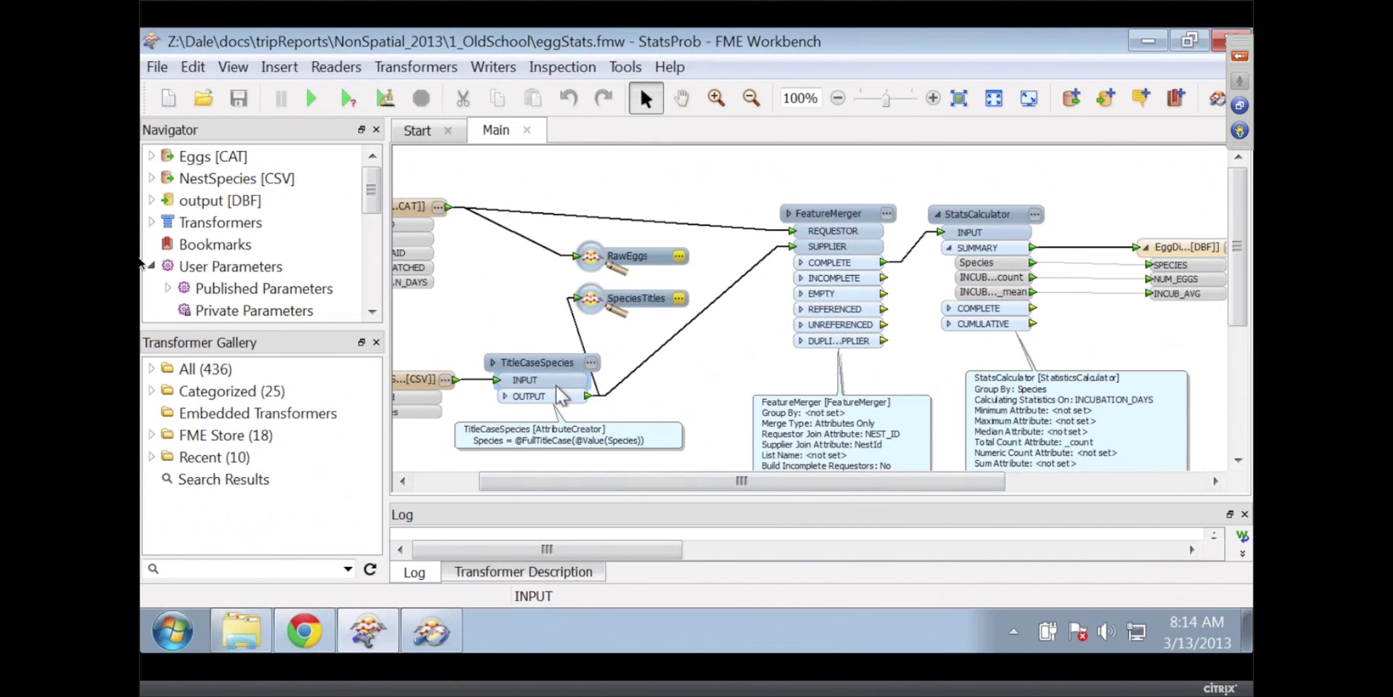
# Review the FeatureMerger and StatisticsCalculator parameters unchanged, then run eggStats.fmw.
pyautogui.click(887, 212)
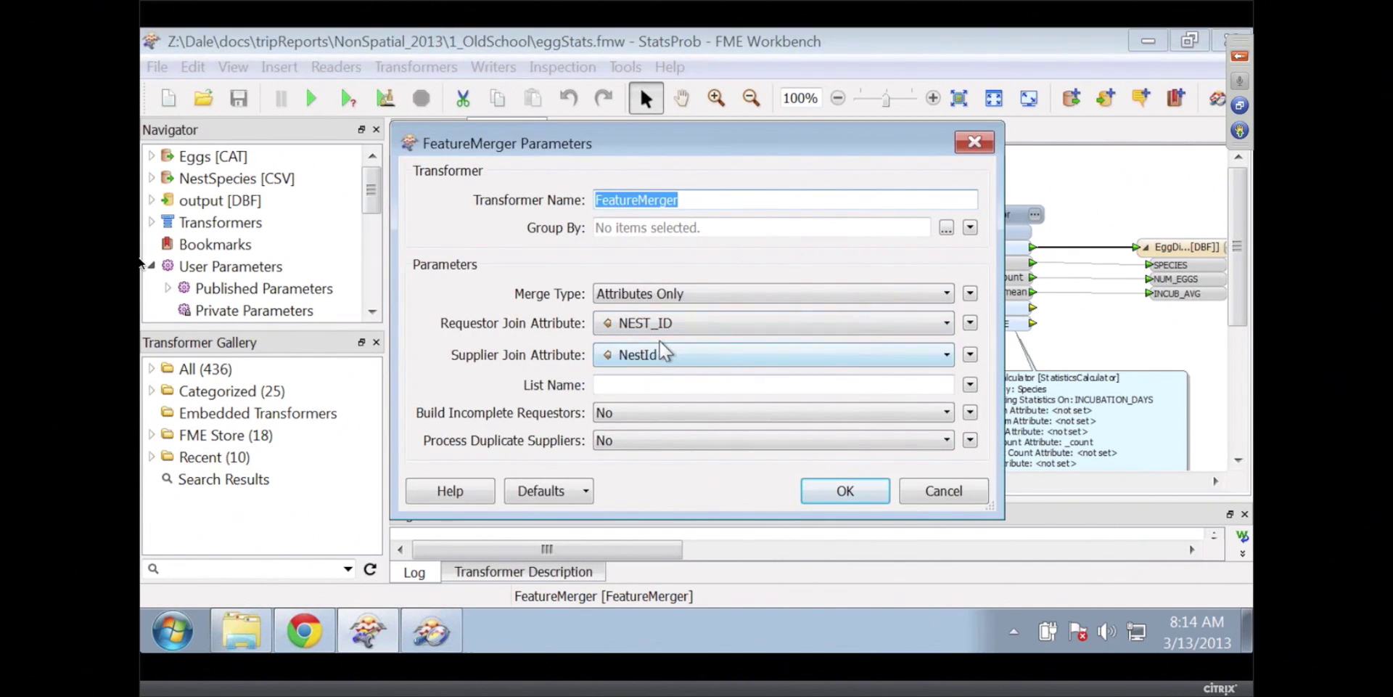
pyautogui.click(934, 488)
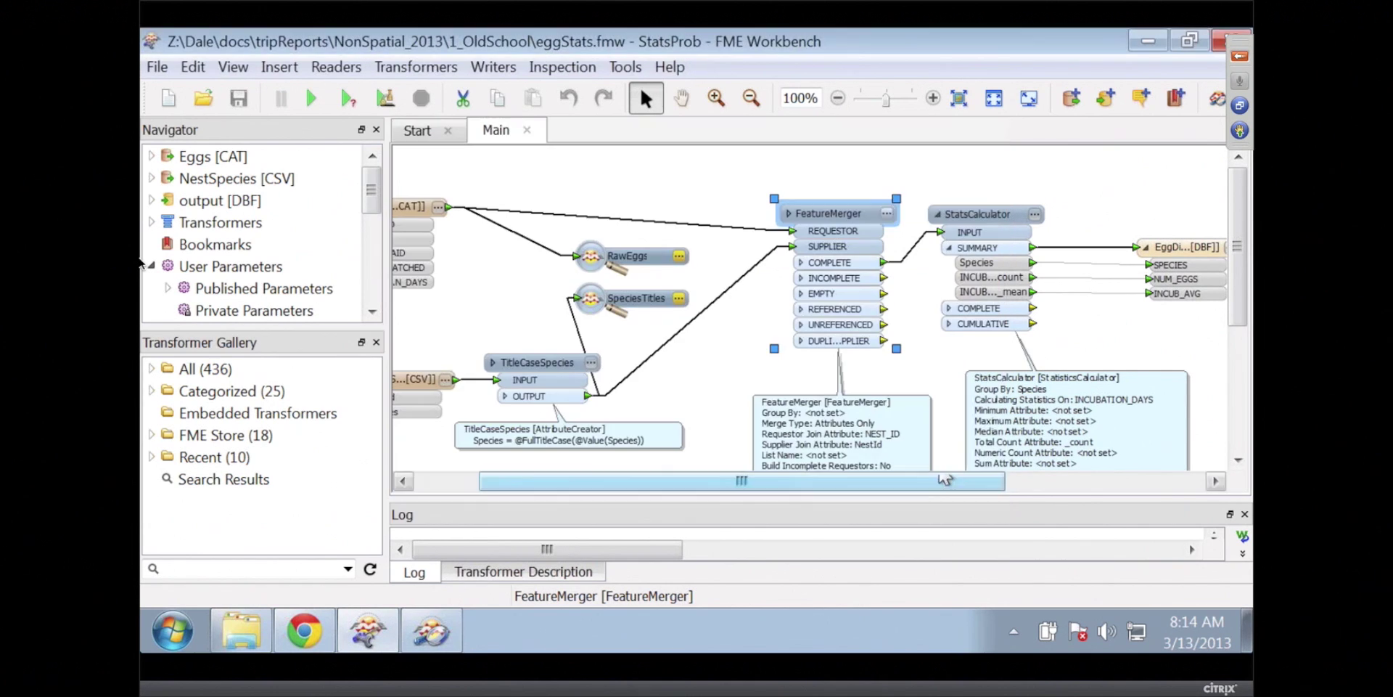
pyautogui.click(1034, 214)
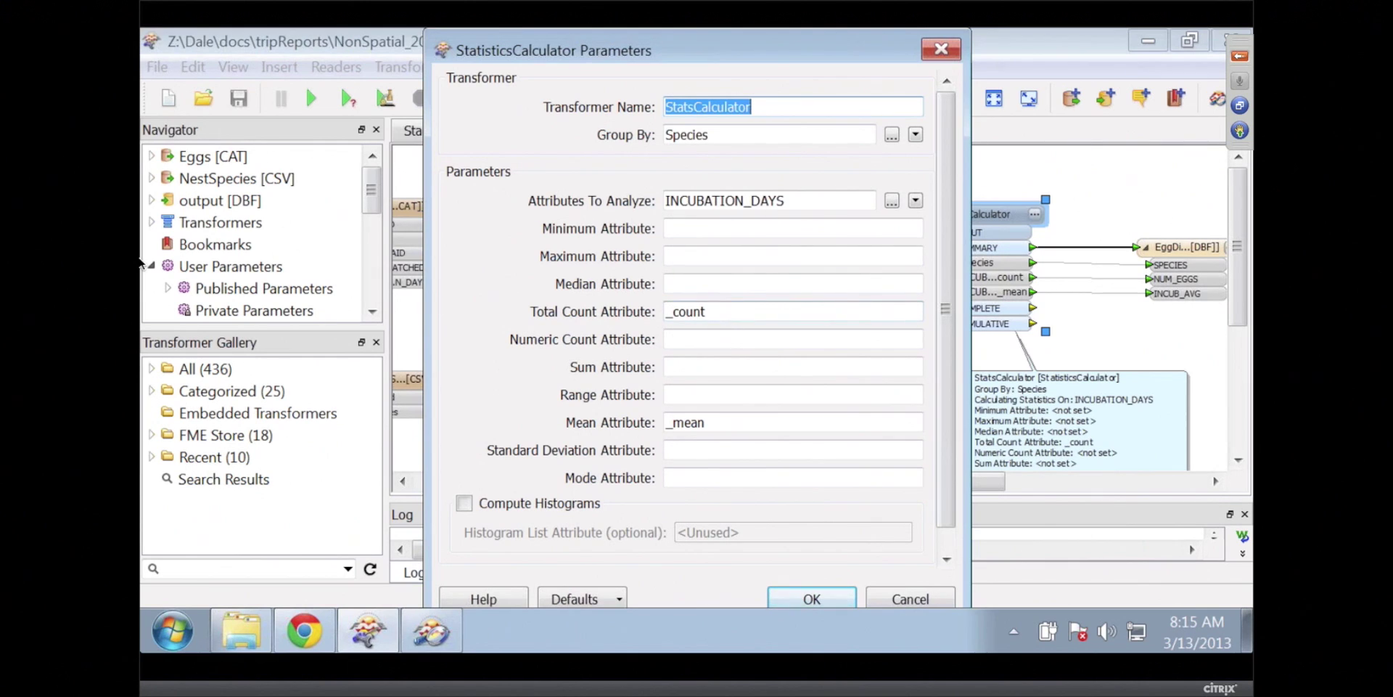
pyautogui.click(910, 599)
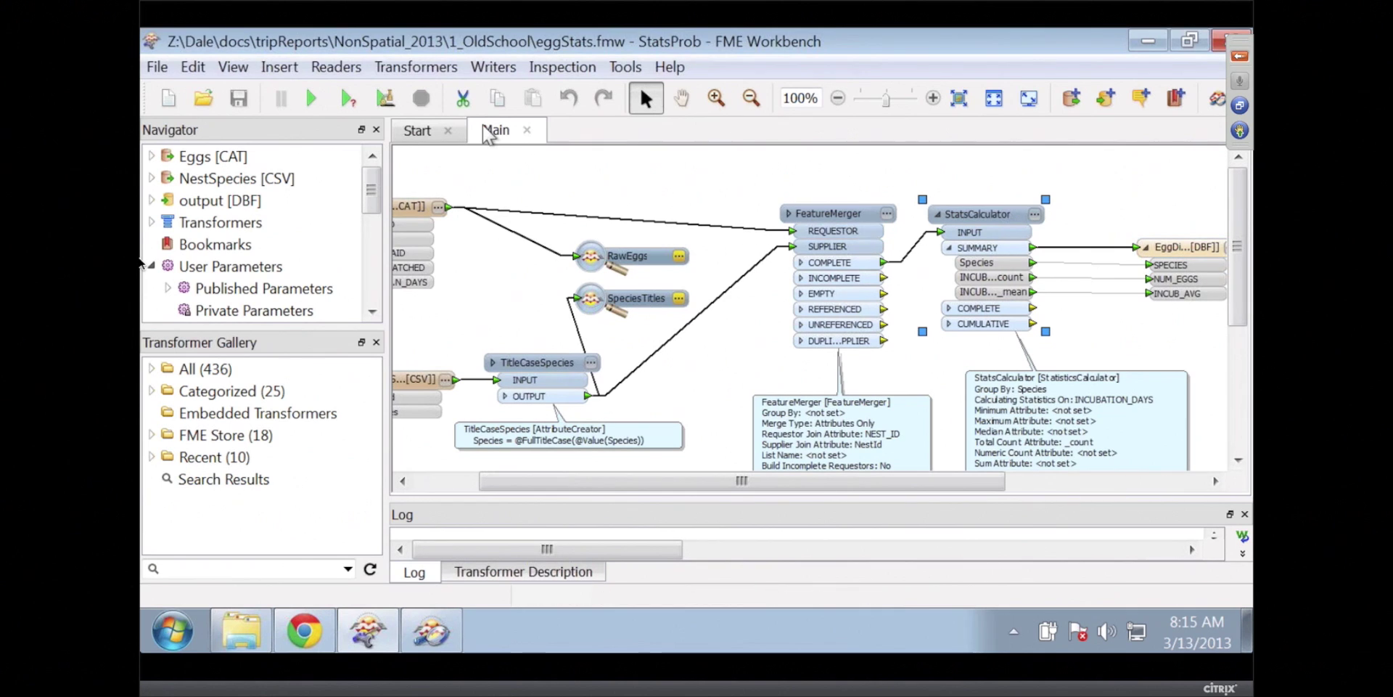
pyautogui.click(311, 98)
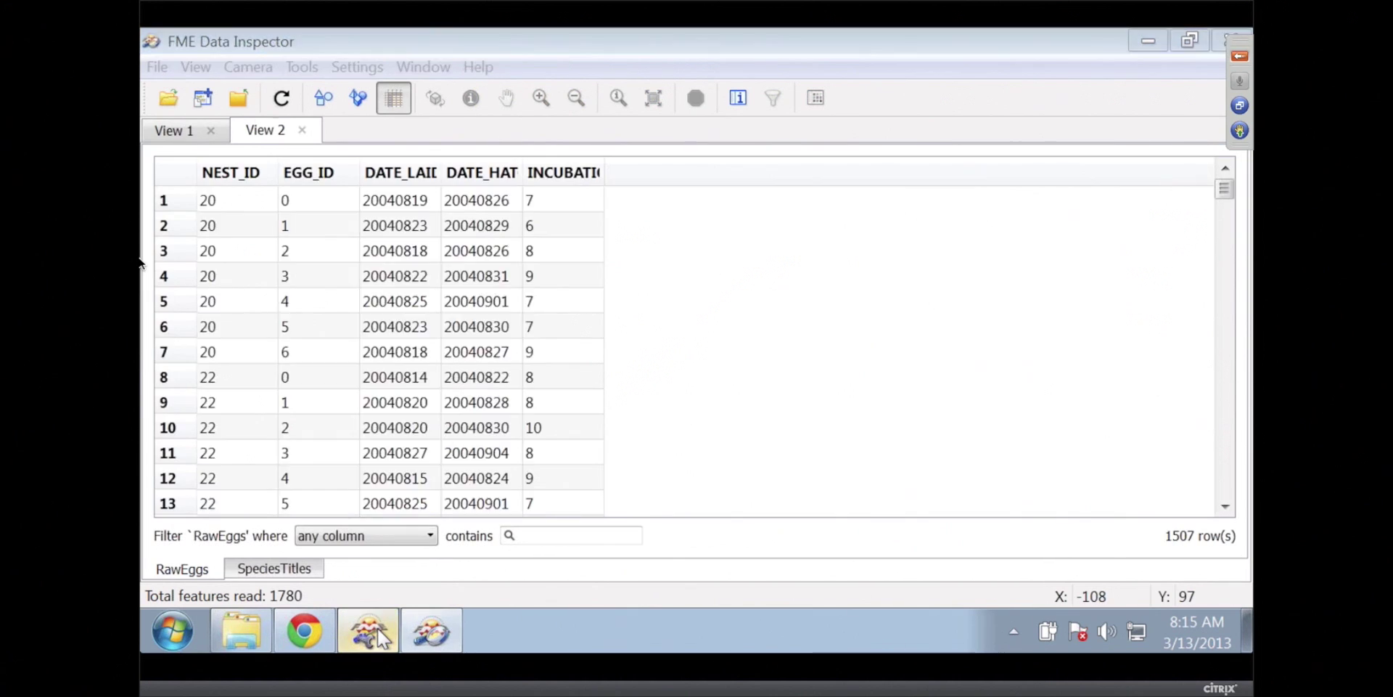
# Inspect the EggDistribution writer's DBF output in a new FME Data Inspector view.
pyautogui.click(368, 630)
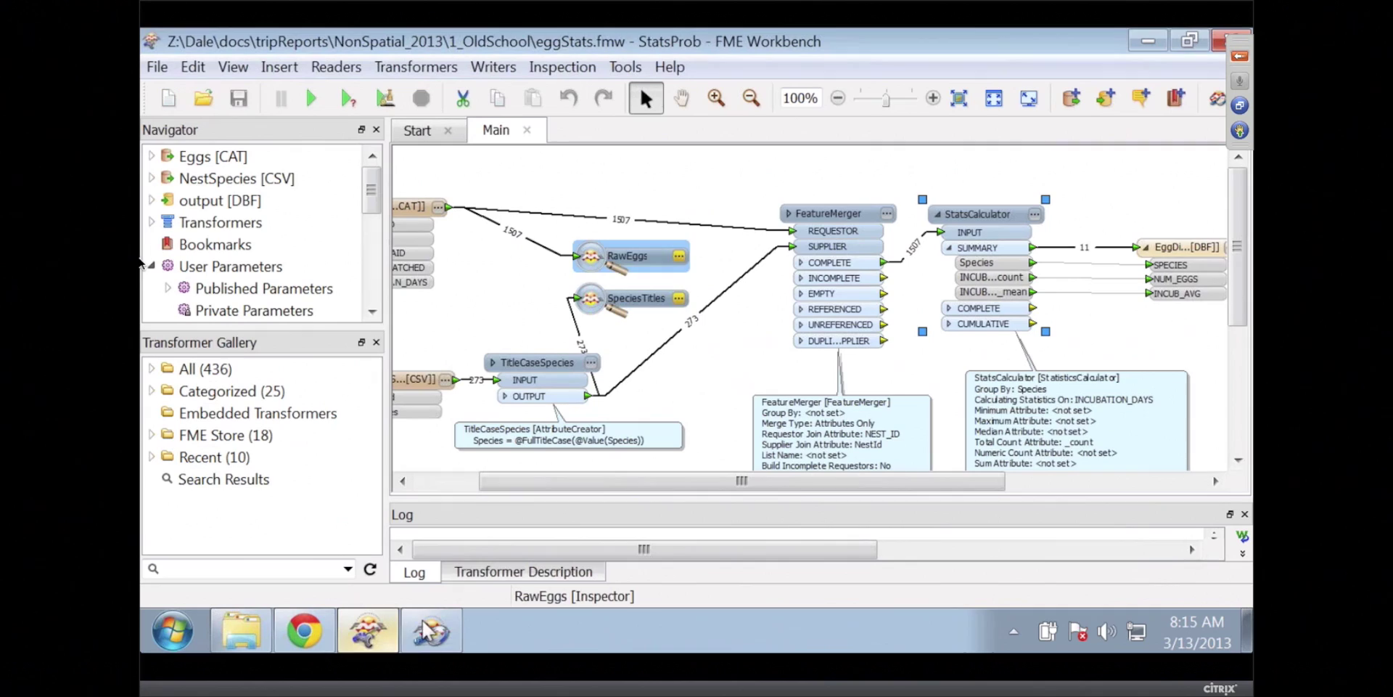
pyautogui.click(1195, 242)
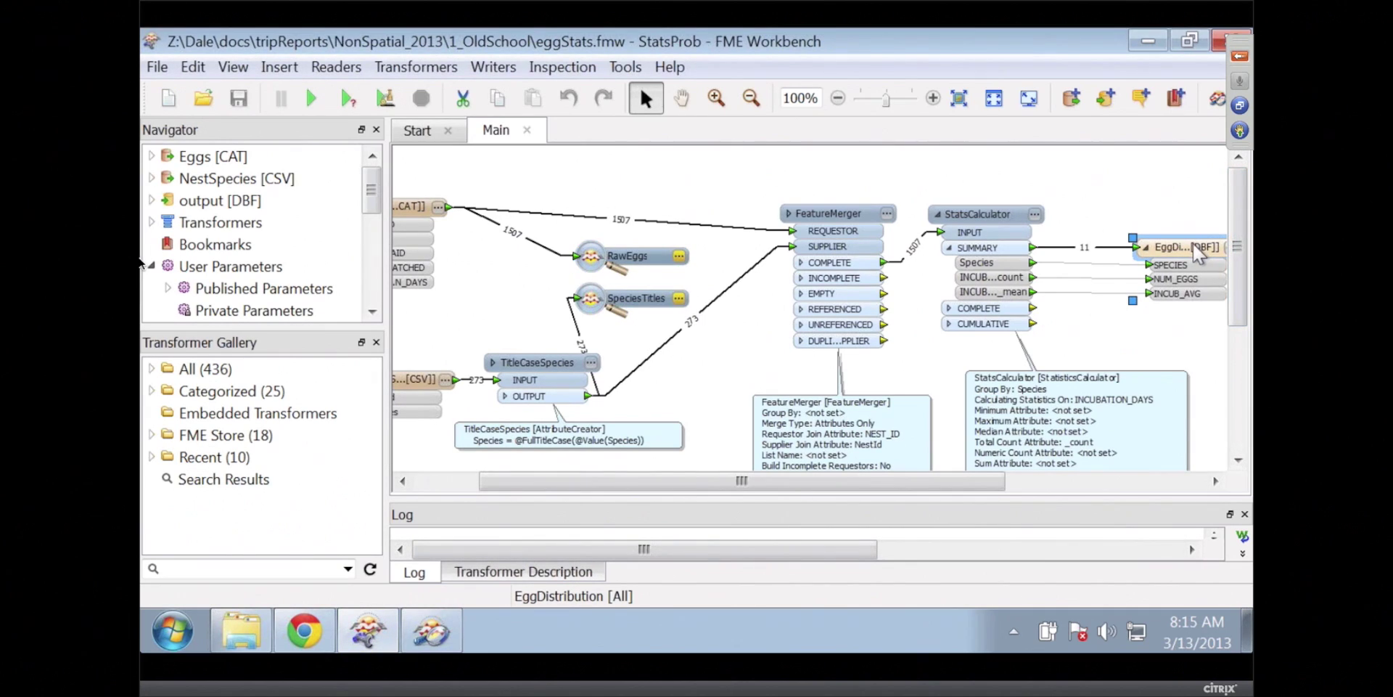
pyautogui.rightClick(1194, 244)
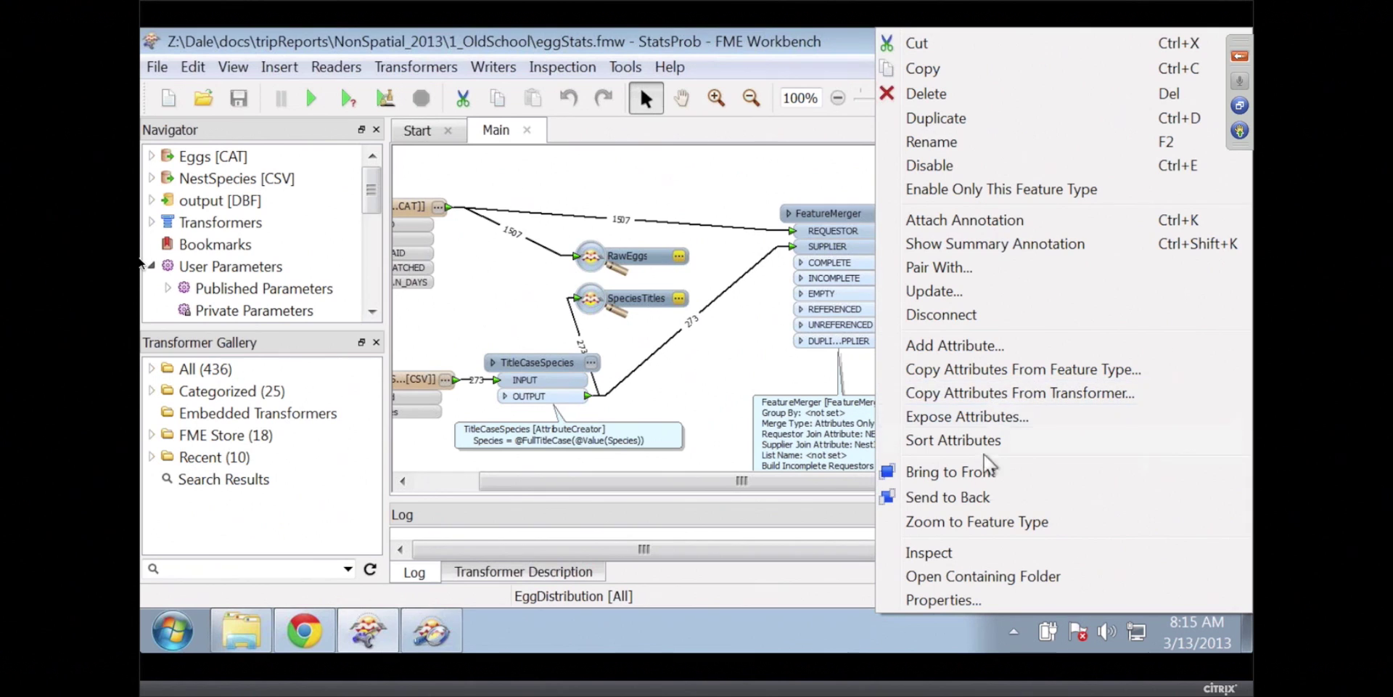
pyautogui.click(947, 553)
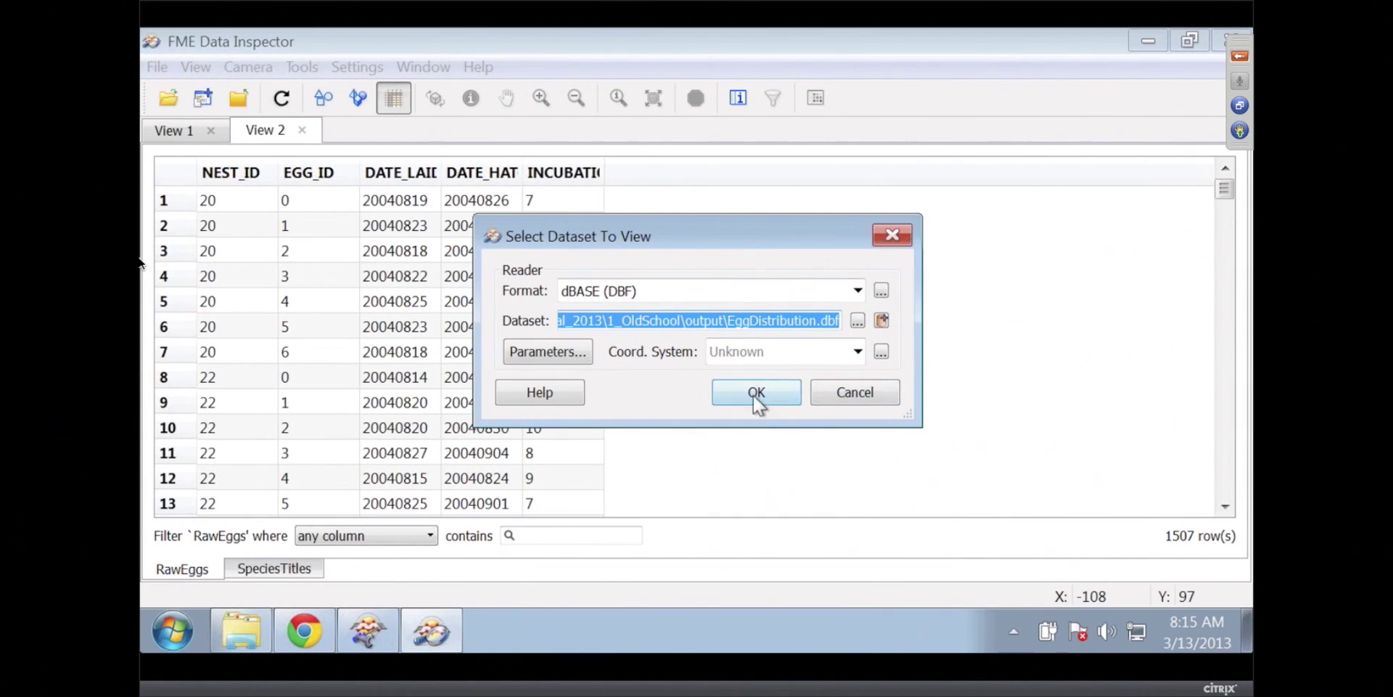
pyautogui.click(756, 397)
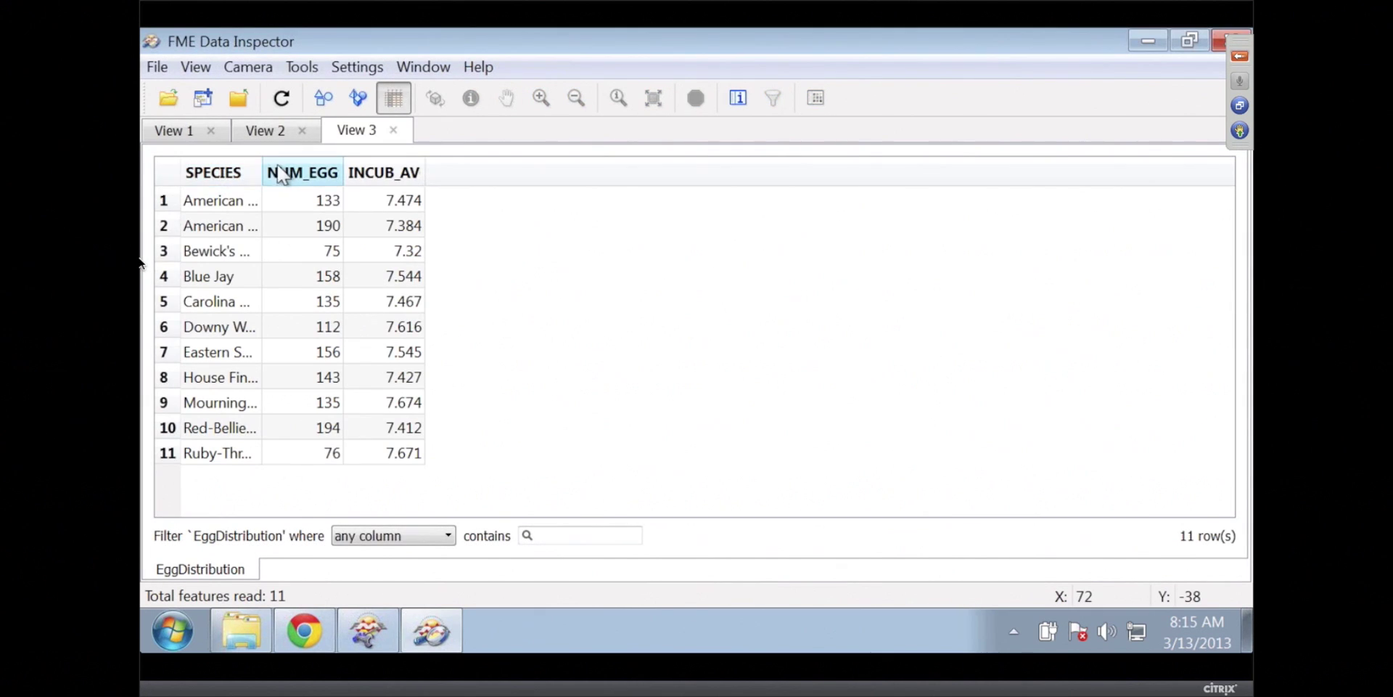
# Widen the SPECIES and NUM_EGGS columns, then go back to the '1 - Old School Non-Spatial' slide.
pyautogui.moveTo(262, 171); pyautogui.dragTo(419, 167)
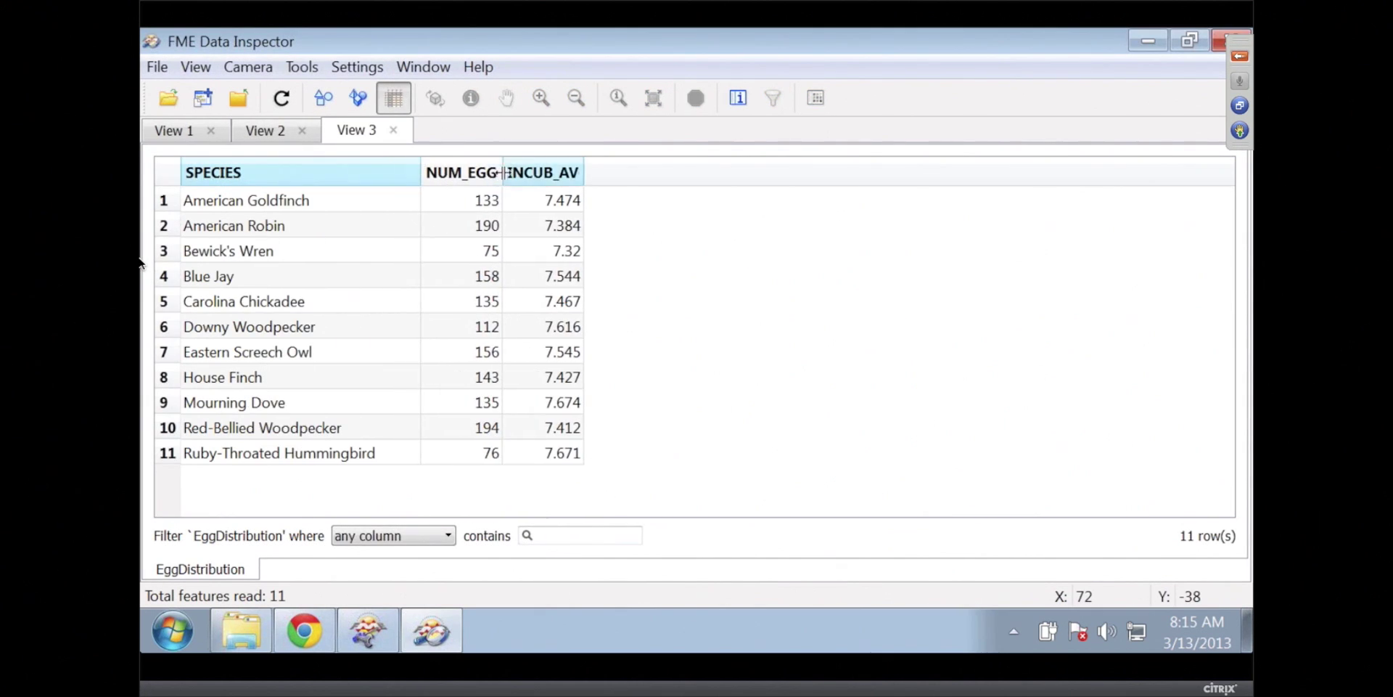
pyautogui.moveTo(502, 171); pyautogui.dragTo(719, 171)
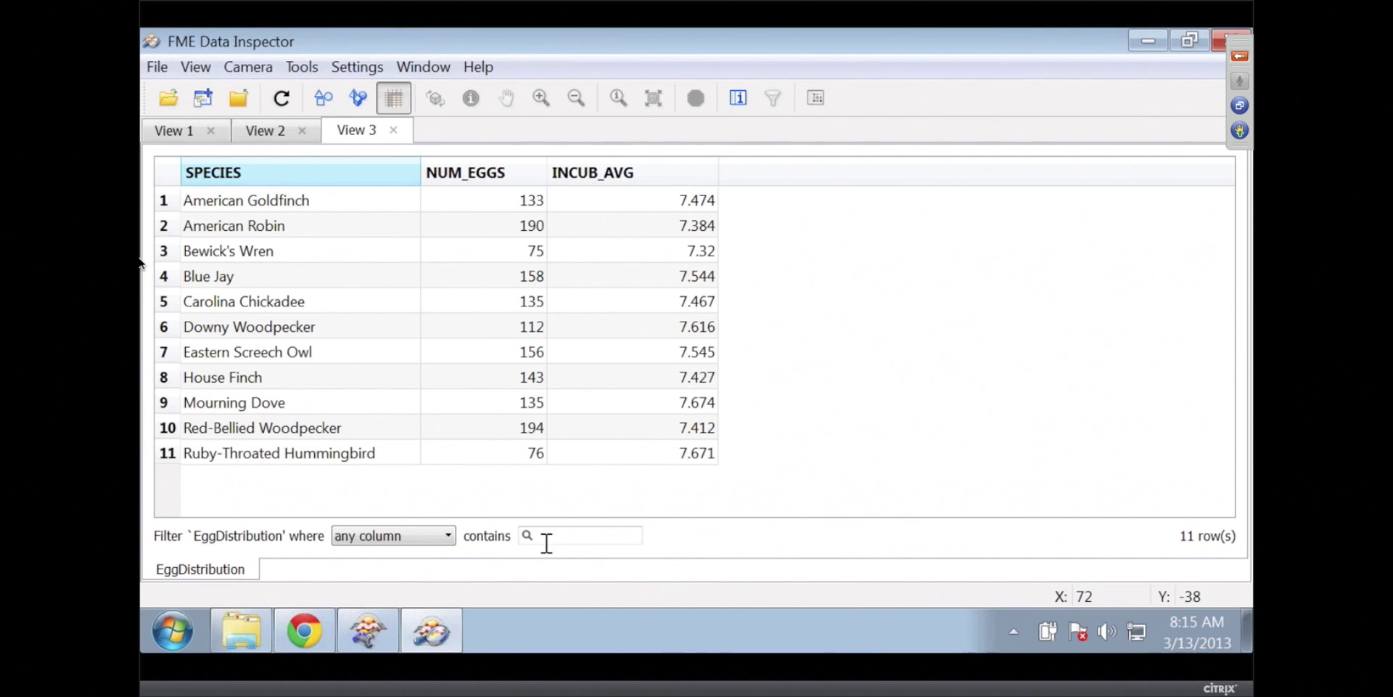
pyautogui.moveTo(361, 643)
pyautogui.hotkey('alt', 'Tab')
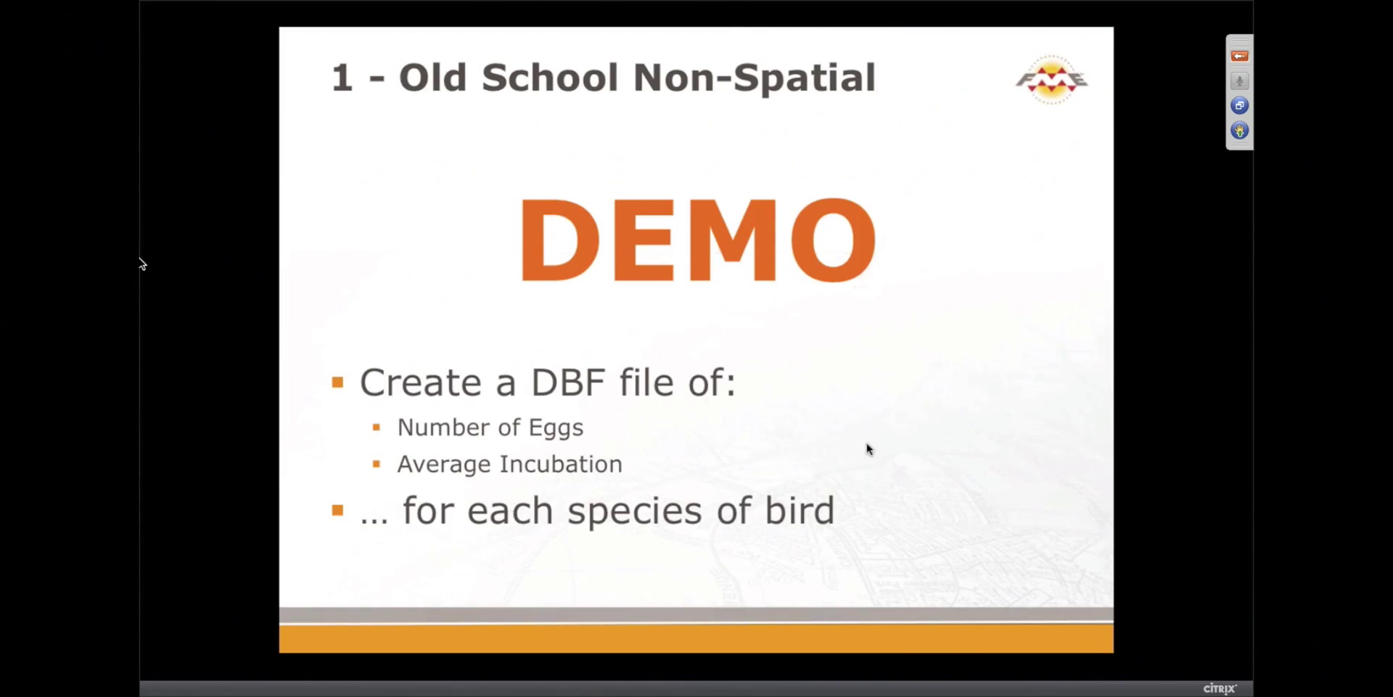